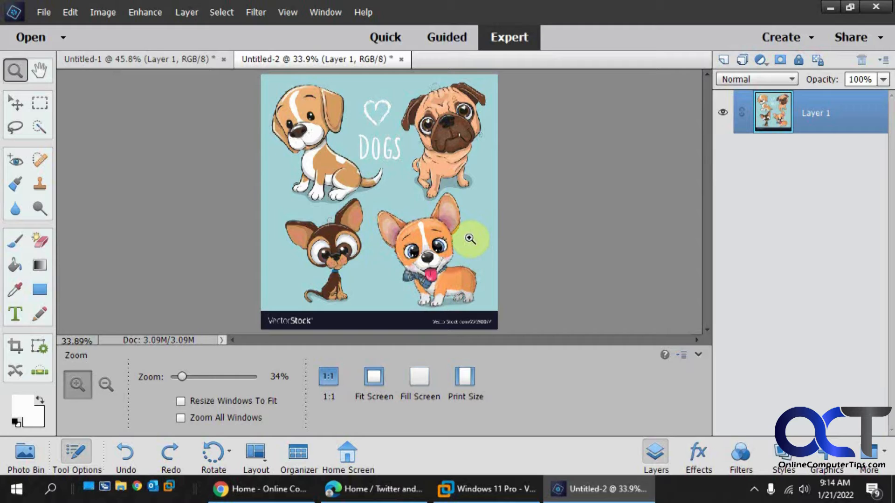
- Crop the dogs image to a rectangular selection that excludes the dark VectorStock strip and any leftover dark edge
click(189, 60)
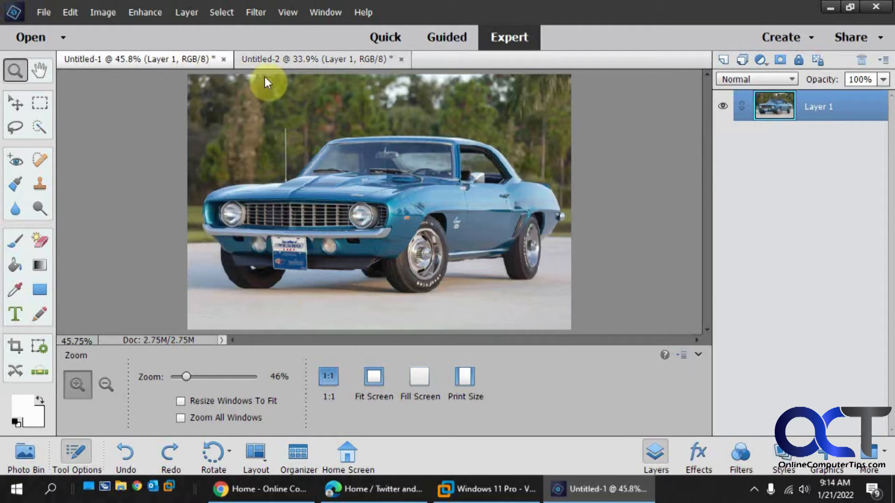
click(306, 59)
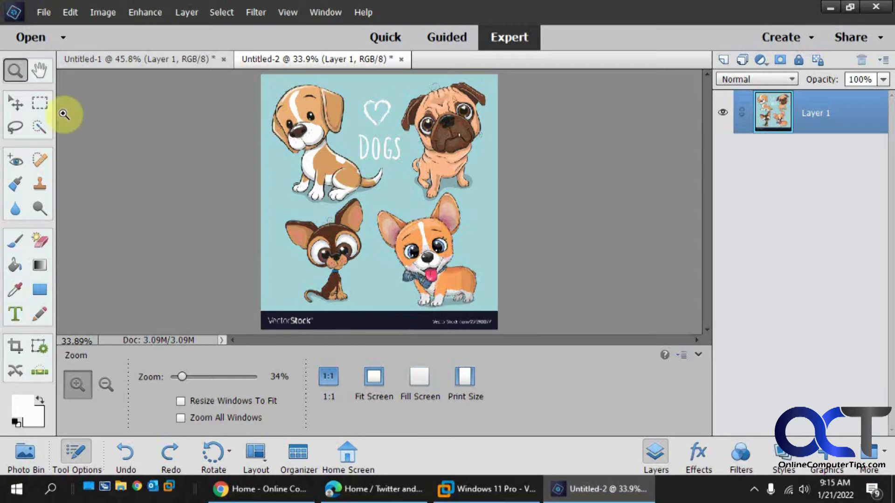
click(39, 102)
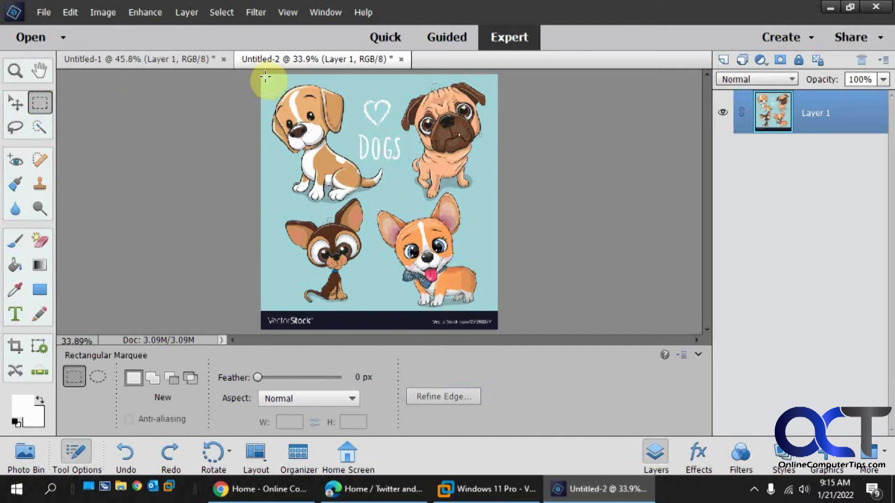
drag(257, 73, 504, 311)
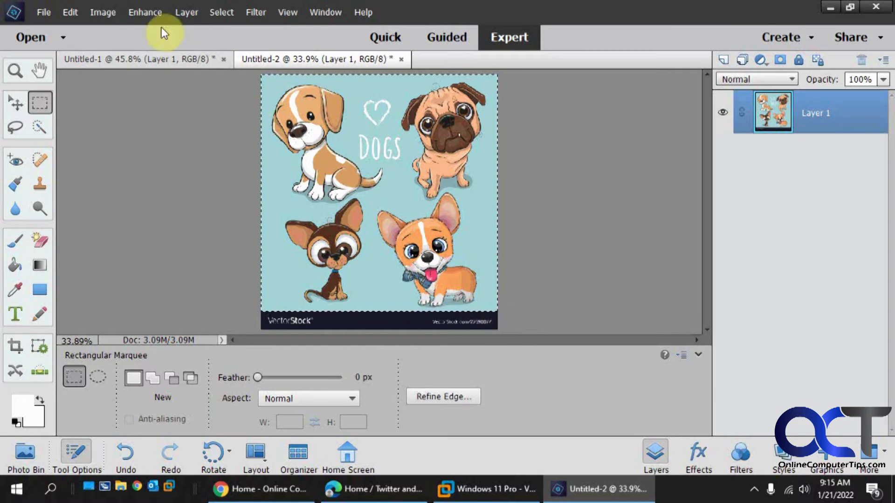
click(102, 13)
click(112, 54)
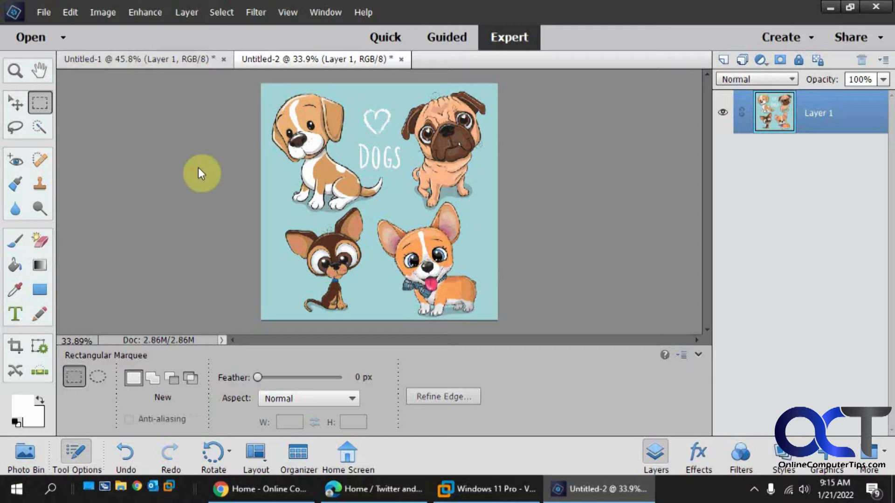
drag(260, 82, 521, 318)
click(104, 13)
click(124, 55)
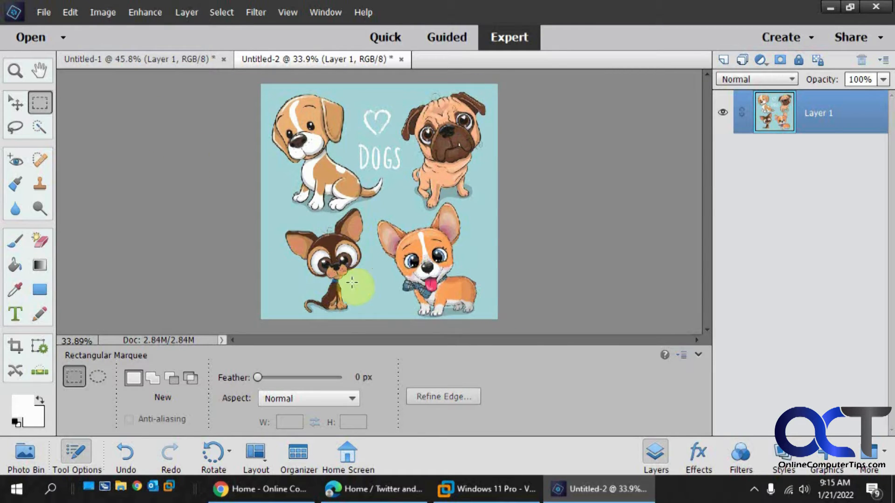
- Try to erase the dogs image's light-blue background with the Magic Eraser at tolerance 118, and undo it
click(41, 243)
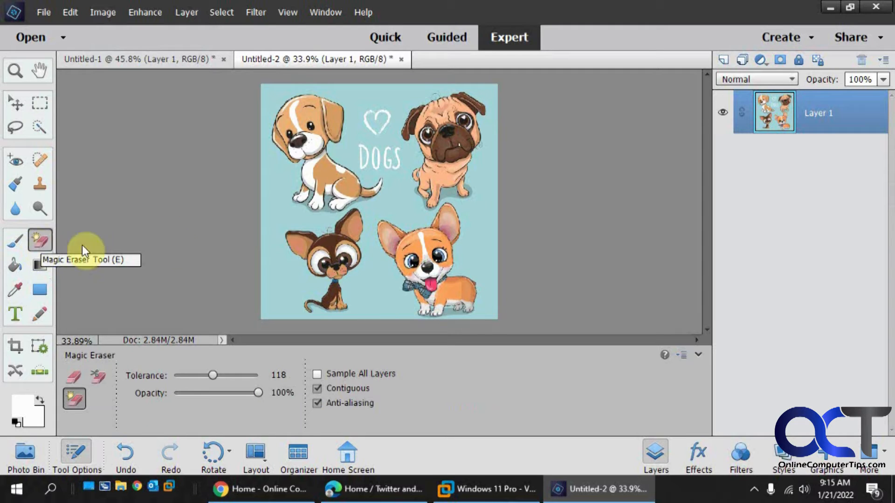
click(283, 212)
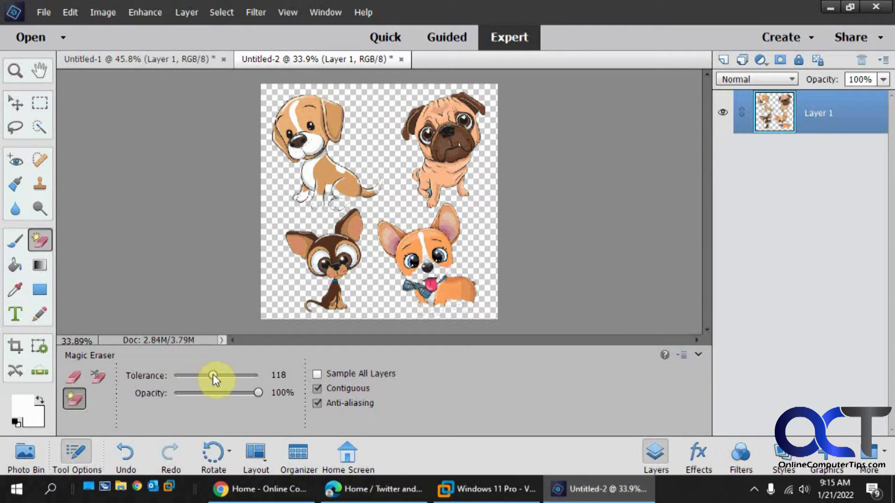
key(ctrl+z)
- Erase the light-blue background and the teal shadows under the dogs using the Magic Eraser at tolerance 34
drag(214, 373, 187, 376)
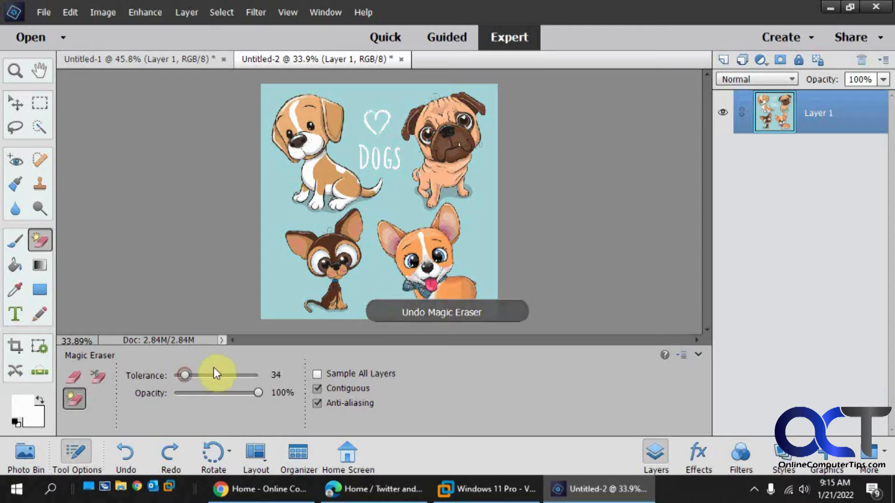
click(279, 226)
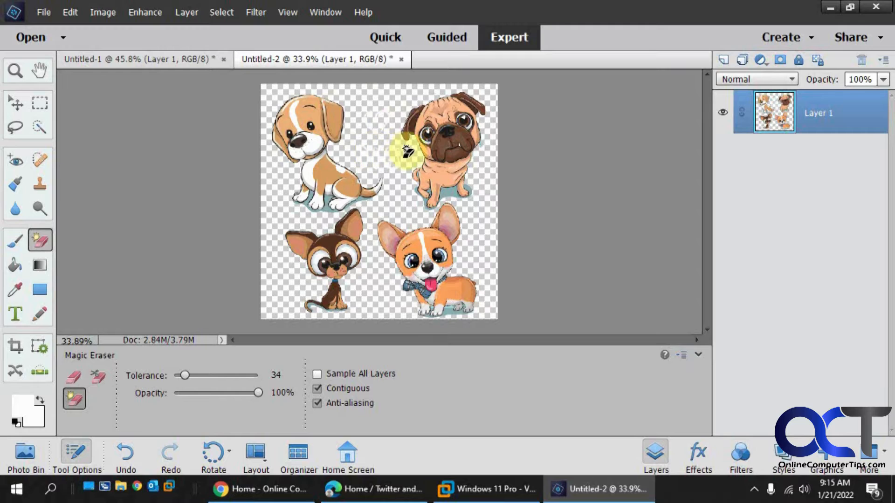
click(15, 70)
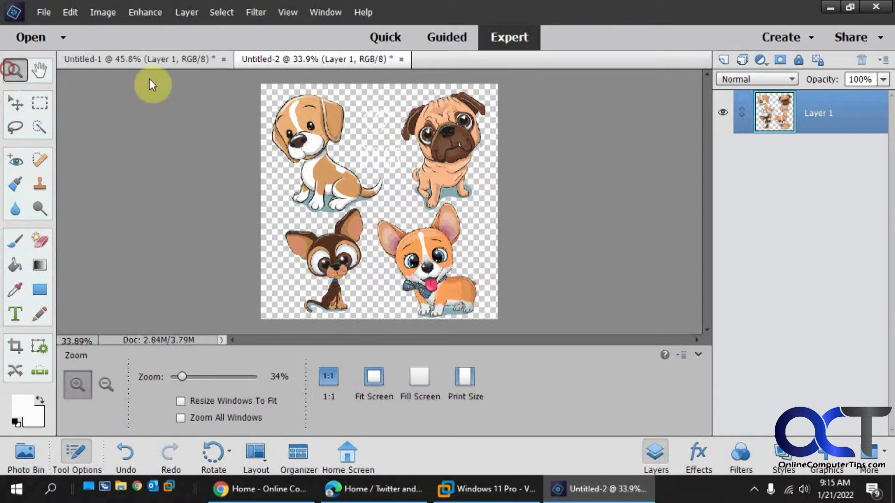
click(385, 148)
click(382, 149)
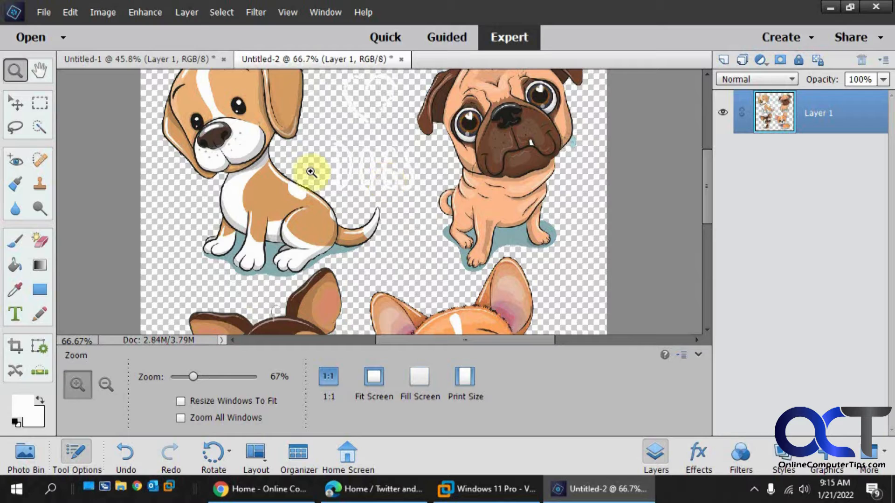
right_click(279, 140)
click(290, 146)
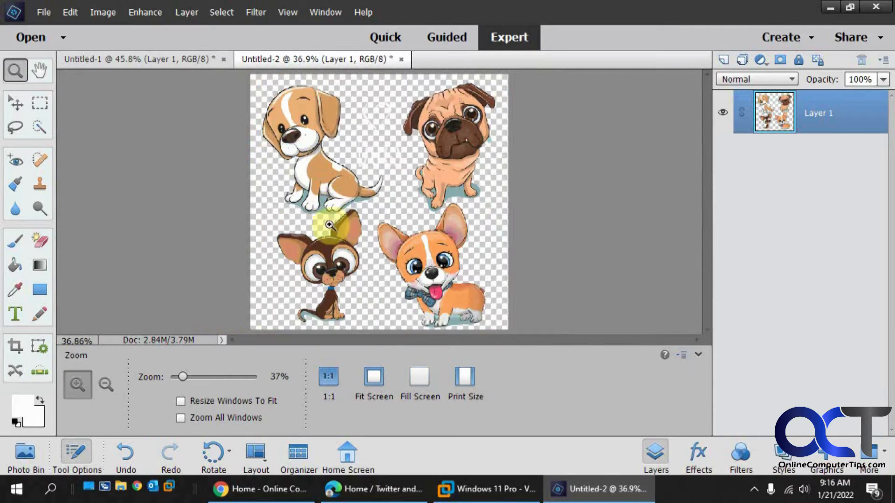
click(42, 240)
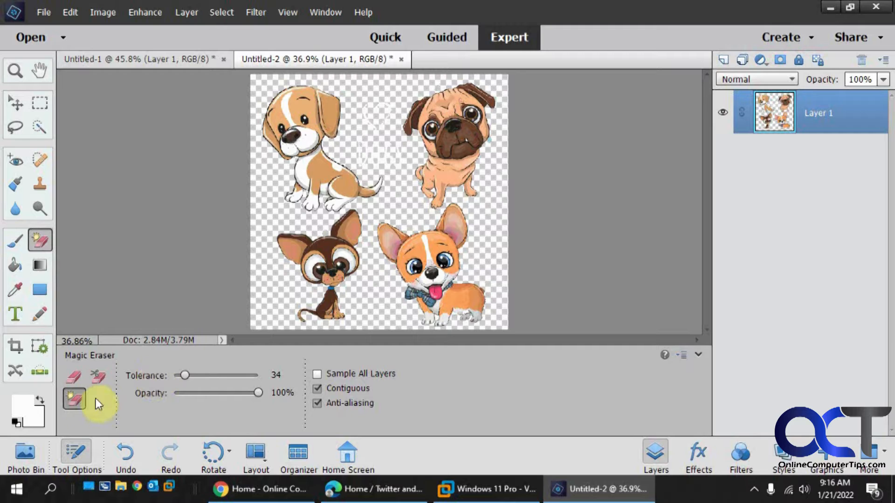
- Try to erase the trees and pavement in the car photo with the Magic Eraser at tolerance 34, and undo both erasures
click(186, 53)
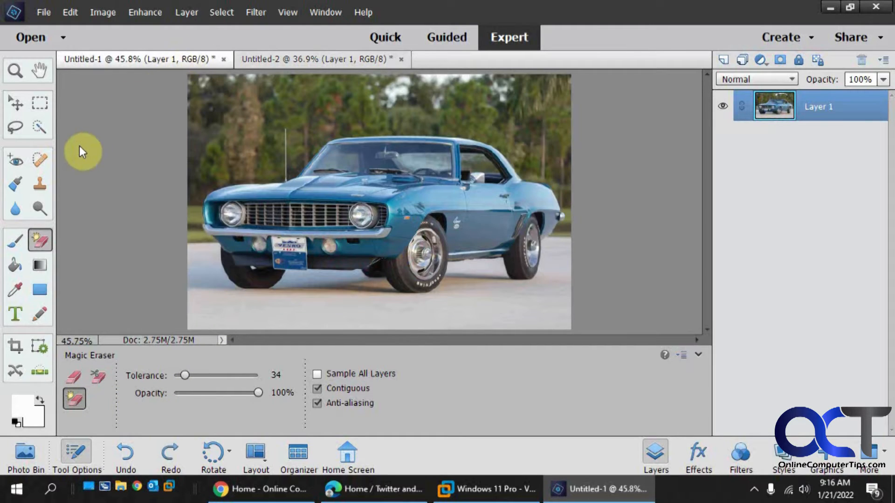
click(271, 106)
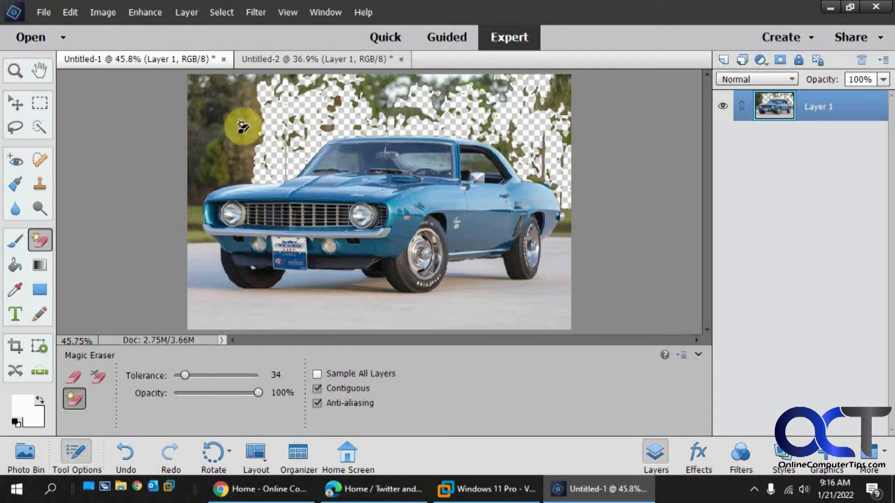
click(300, 307)
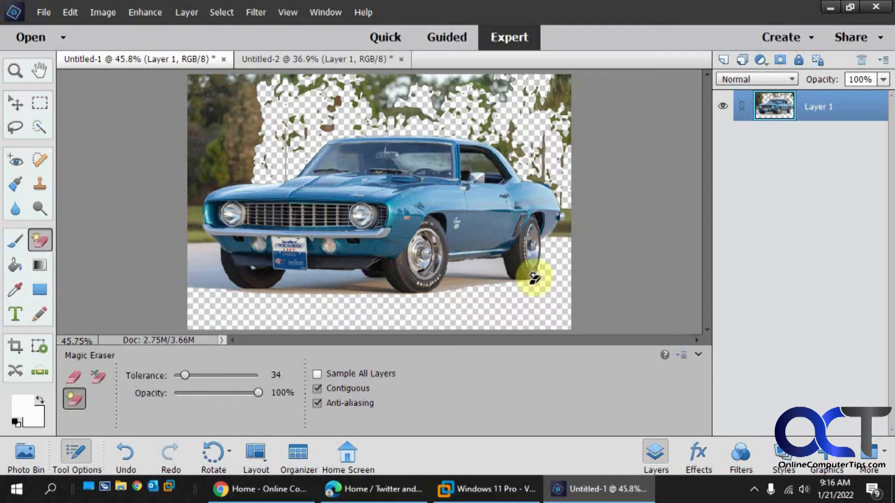
key(ctrl+z)
key(ctrl+z)
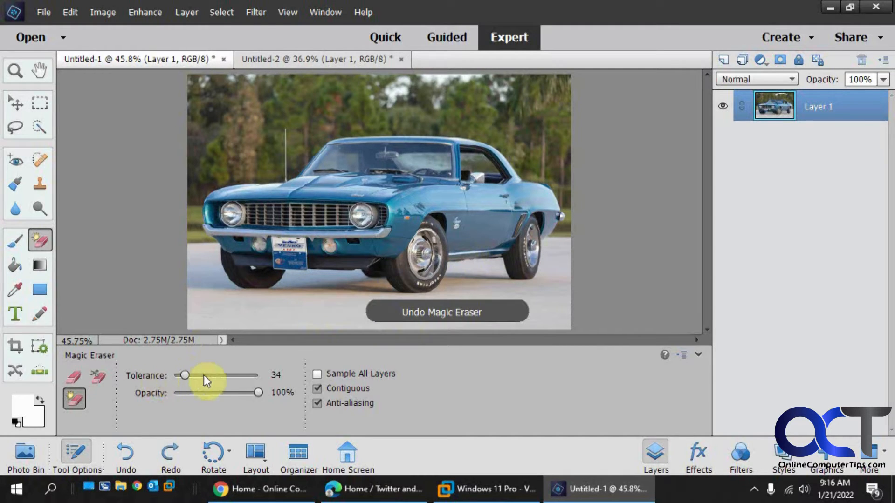
- Try the Magic Eraser on the car photo's trees at tolerance 173 and on the pavement at tolerance 76, undoing each attempt
click(249, 142)
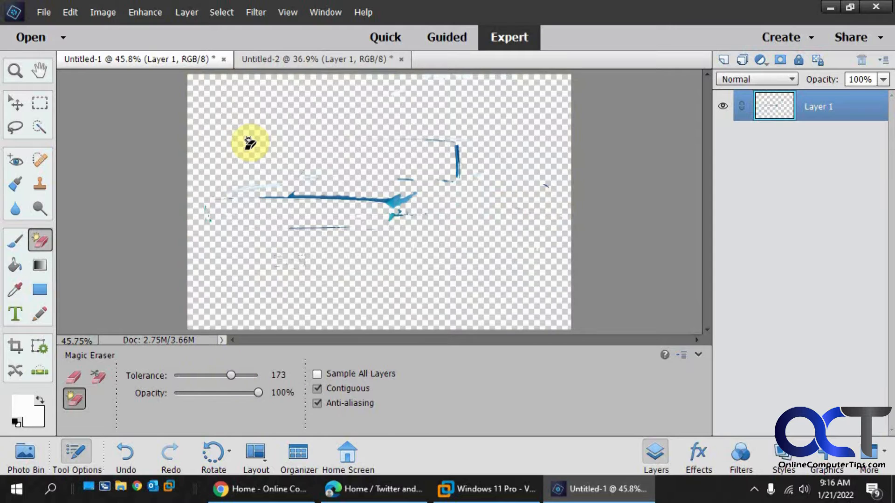
key(ctrl+z)
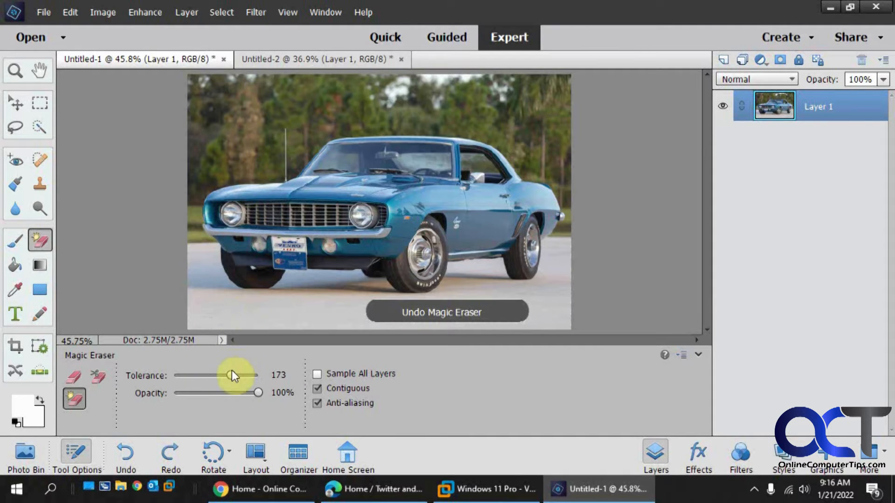
drag(230, 375, 199, 376)
click(265, 296)
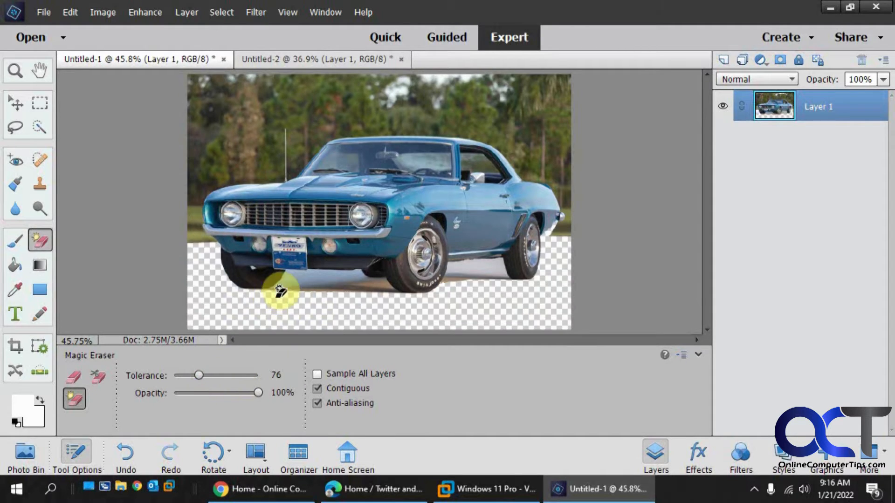
key(ctrl+z)
- Try to erase pavement patches and part of the trees around the car with the Magic Eraser at tolerance 32, and undo everything
drag(199, 375, 183, 374)
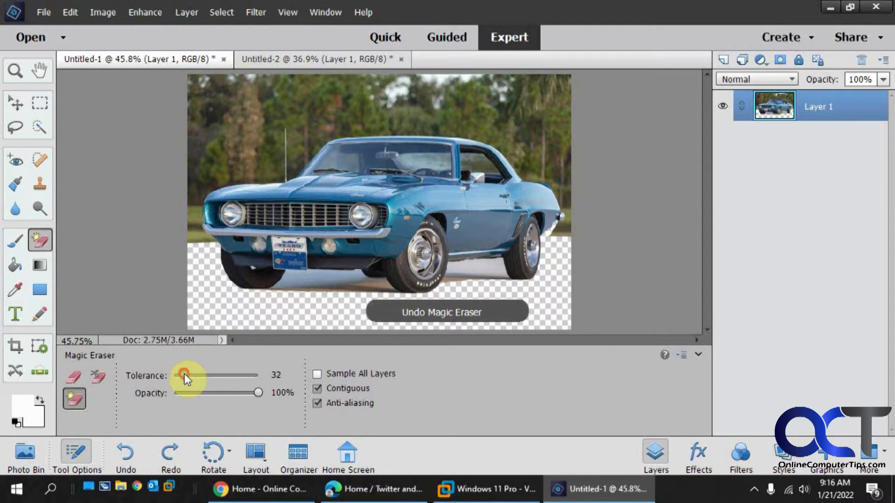
key(ctrl+z)
click(315, 276)
click(205, 280)
click(235, 310)
click(226, 157)
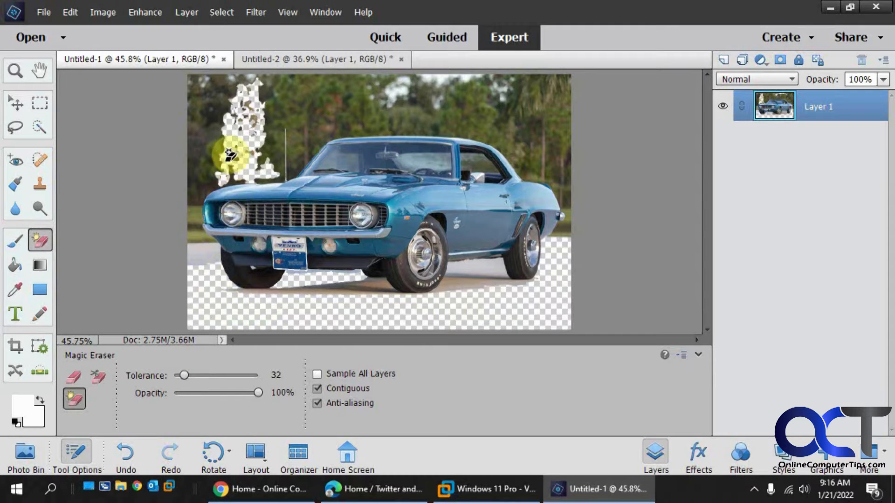
key(ctrl+z)
key(ctrl+z)
key(ctrl+z)
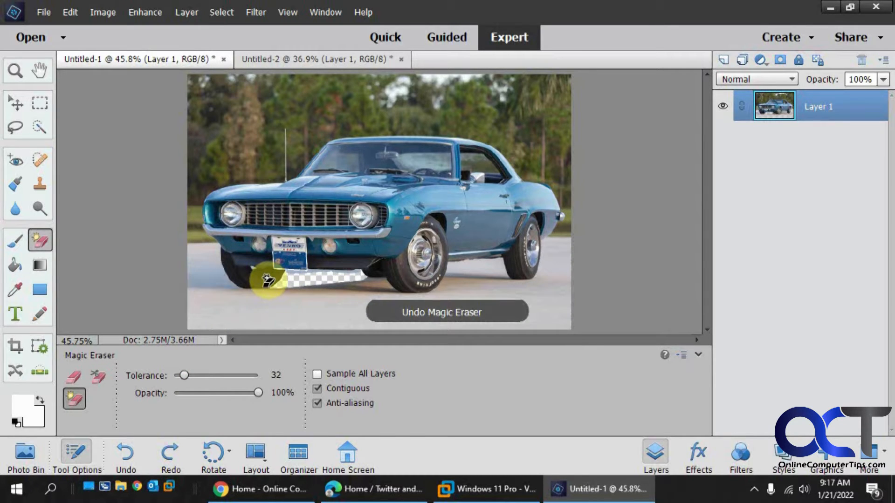
key(ctrl+z)
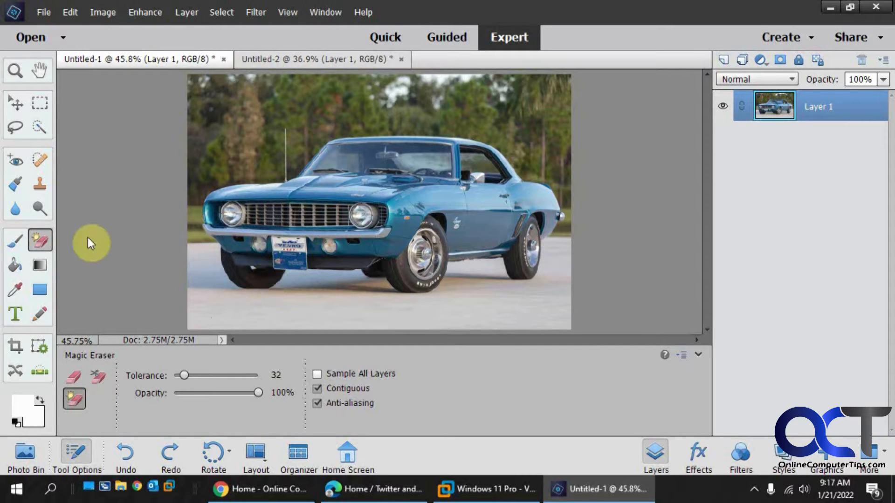
- Try to select the car's blue hood and side with the Magic Wand at tolerance 32, and undo both selections
click(39, 127)
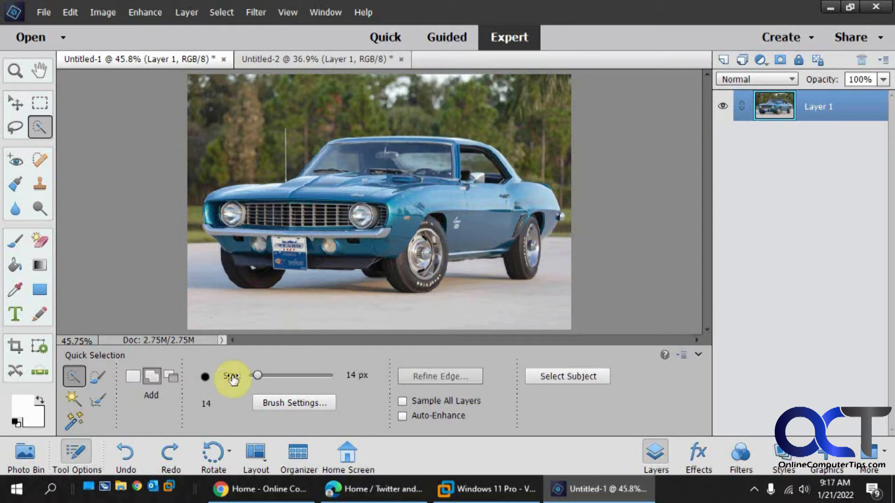
click(74, 398)
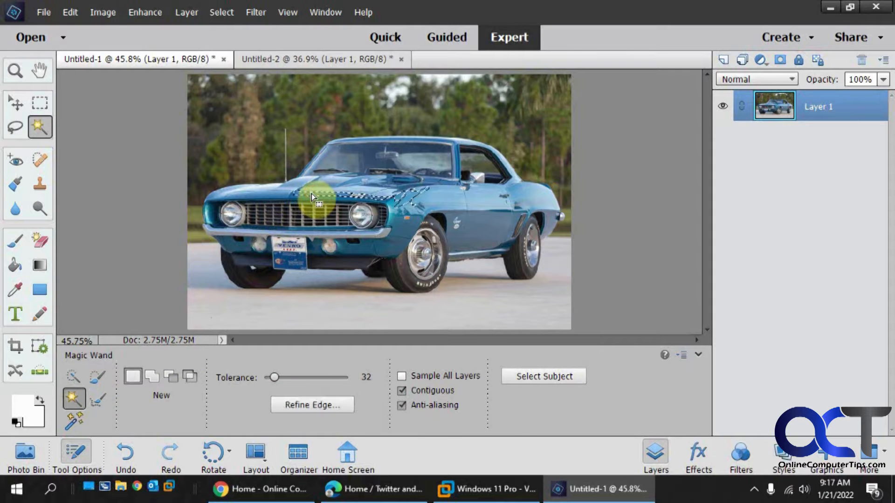
click(461, 207)
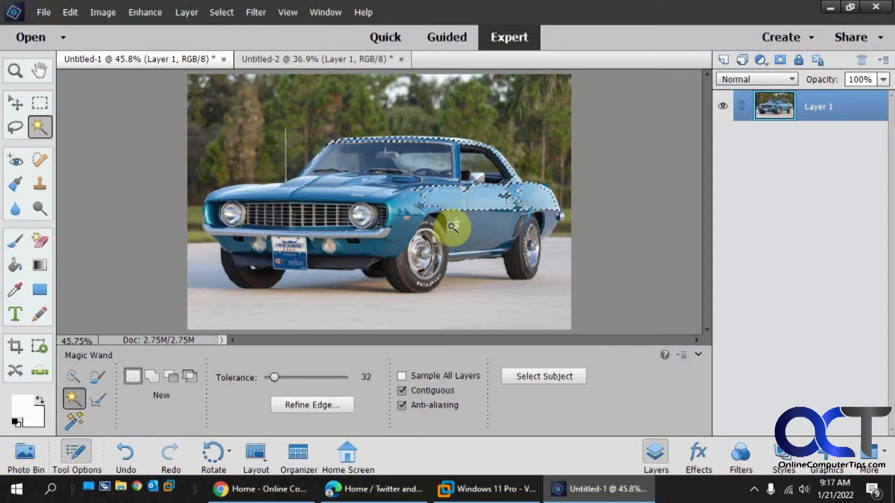
key(ctrl+z)
key(ctrl+z)
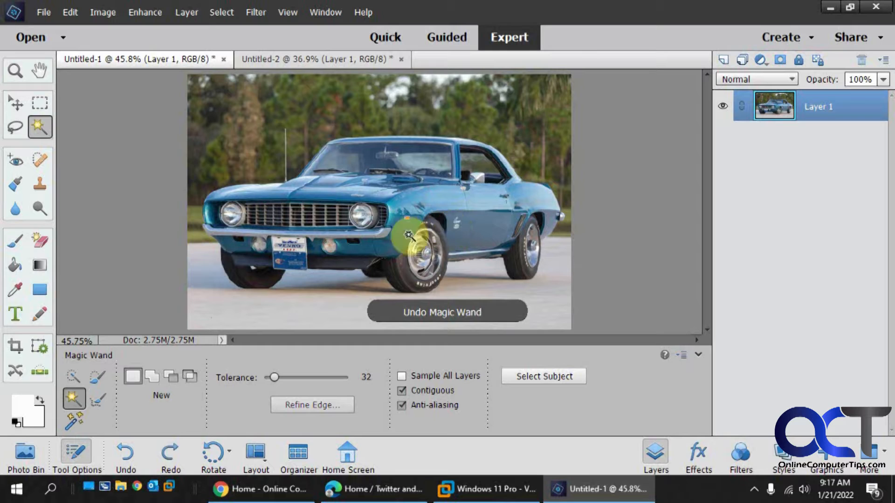
- Try to select the car with the Auto Selection tool by tracing a loose lasso around its outline, and undo the selection
click(76, 421)
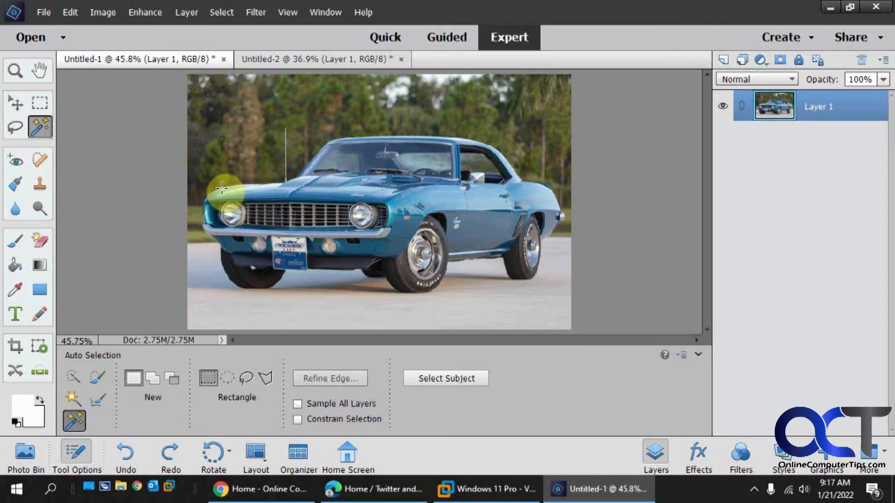
click(245, 379)
mouse_move(214, 196)
mouse_down()
mouse_move(295, 184)
mouse_move(332, 146)
mouse_move(355, 140)
mouse_move(348, 134)
mouse_move(442, 133)
mouse_up()
mouse_move(504, 144)
mouse_down()
mouse_move(557, 184)
mouse_move(569, 208)
mouse_move(570, 226)
mouse_move(550, 245)
mouse_move(539, 282)
mouse_move(497, 263)
mouse_move(452, 272)
mouse_move(430, 296)
mouse_move(313, 275)
mouse_move(225, 291)
mouse_move(207, 242)
mouse_up()
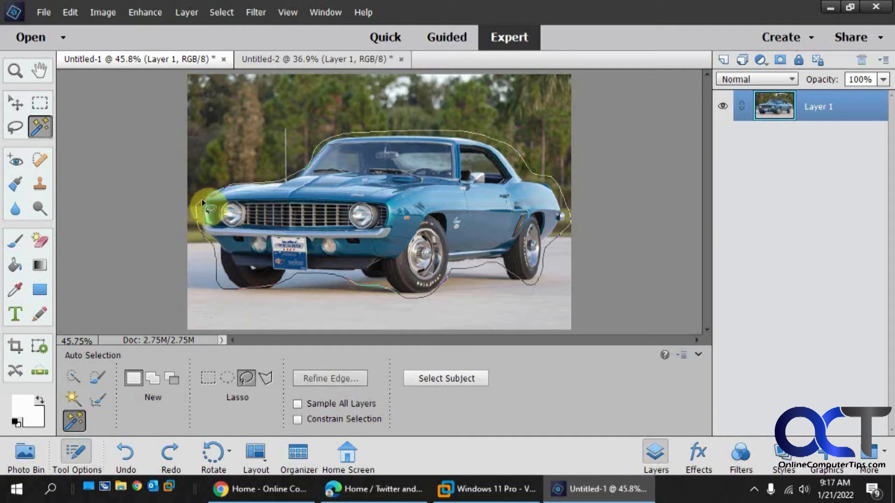
drag(206, 202, 206, 199)
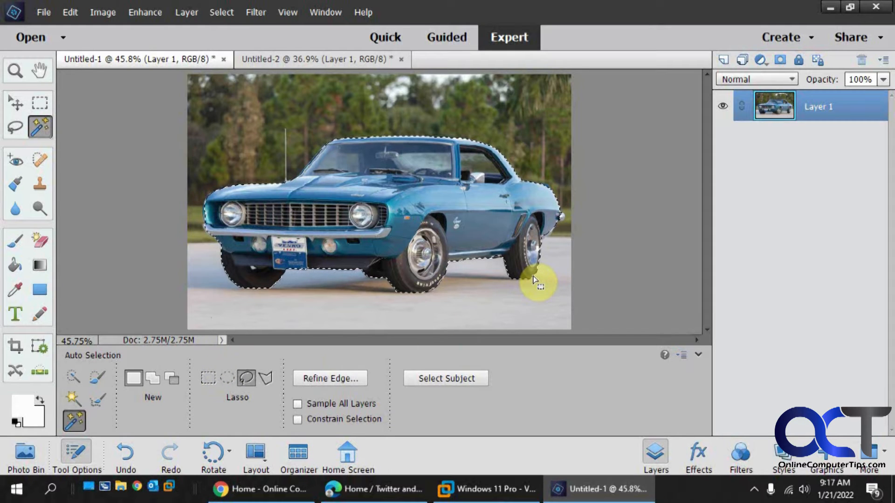
click(334, 290)
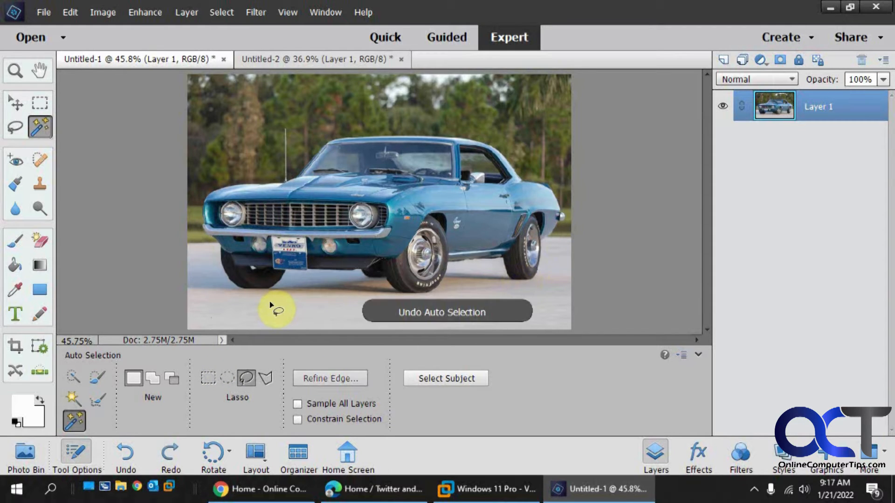
- Select the car with the Auto Selection tool by drawing a rectangle around the whole vehicle
click(208, 378)
drag(202, 105, 567, 297)
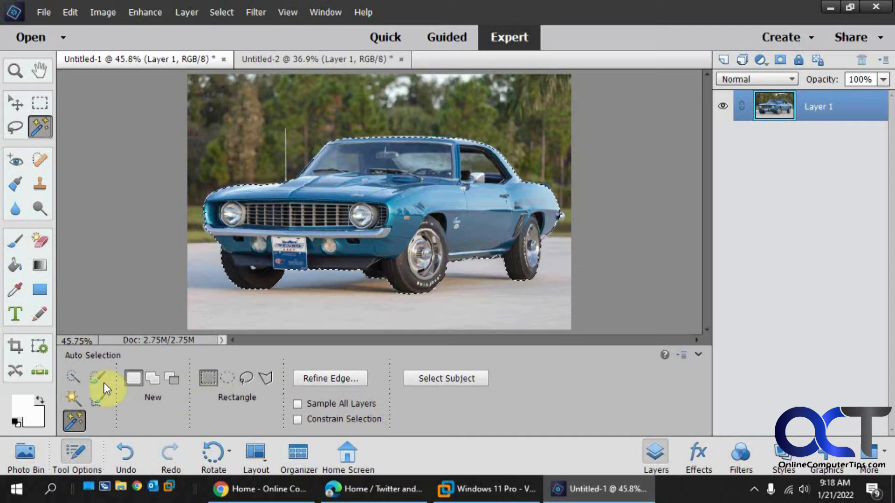
- Add the missed rear bumper tip to the car selection with the Quick Selection tool in Add mode, working at 100% zoom
click(71, 377)
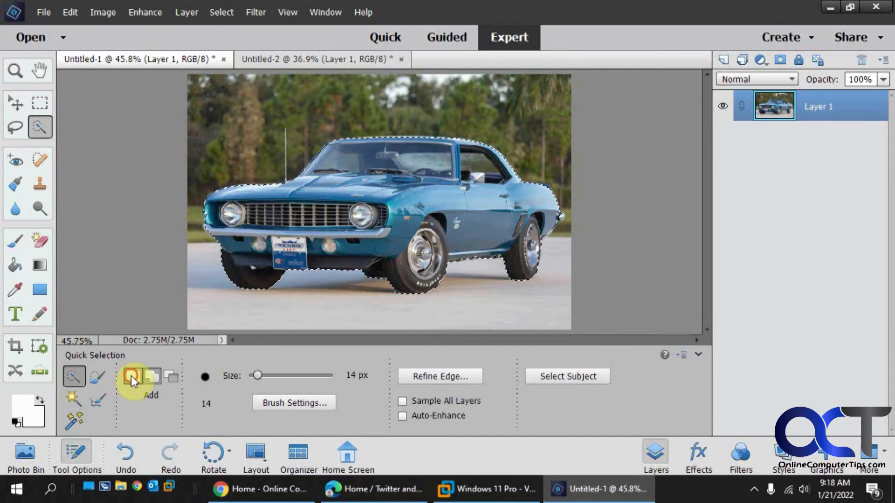
click(171, 376)
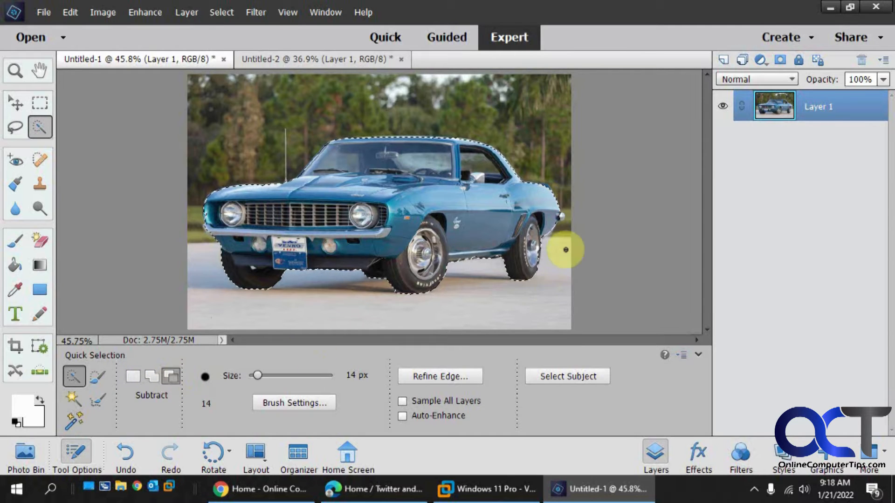
click(149, 375)
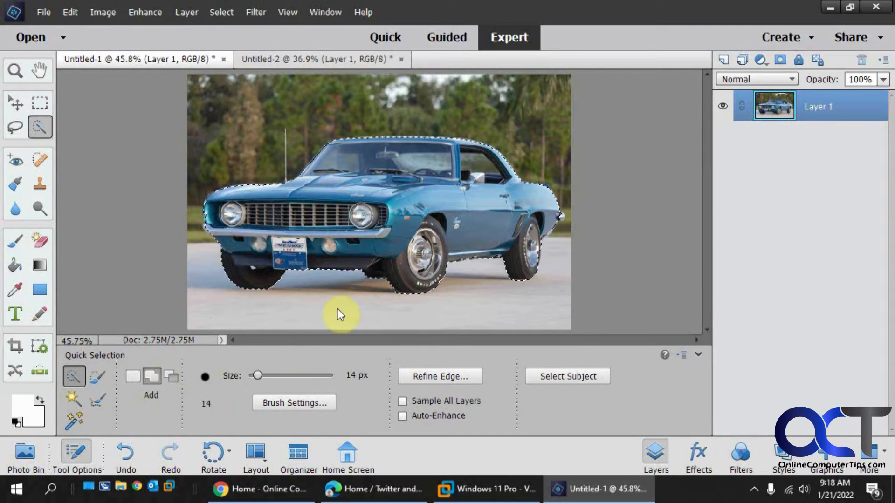
click(21, 78)
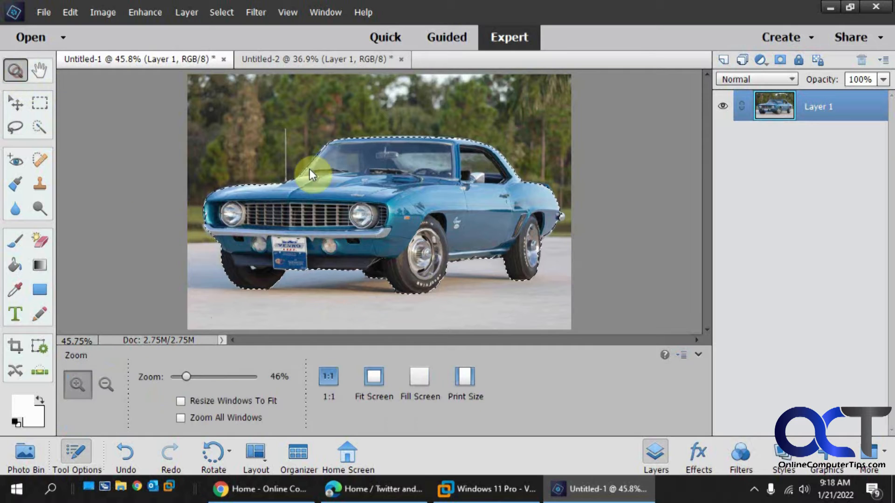
click(557, 222)
click(557, 222)
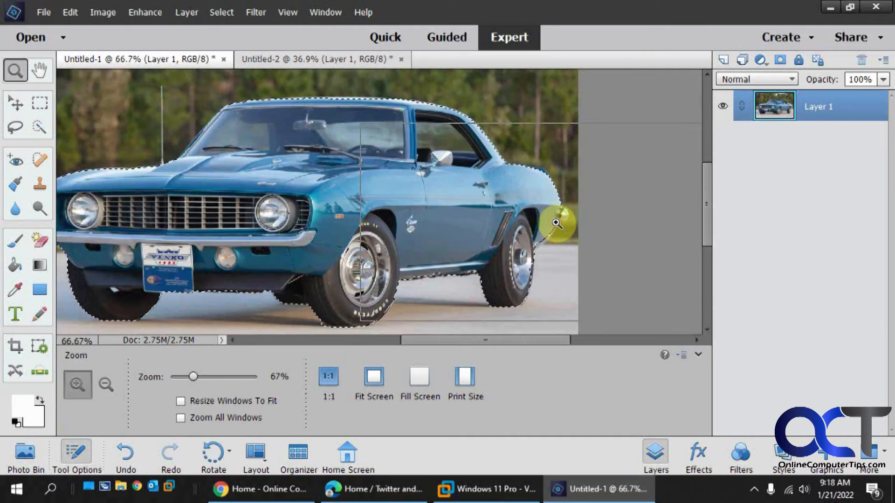
click(557, 222)
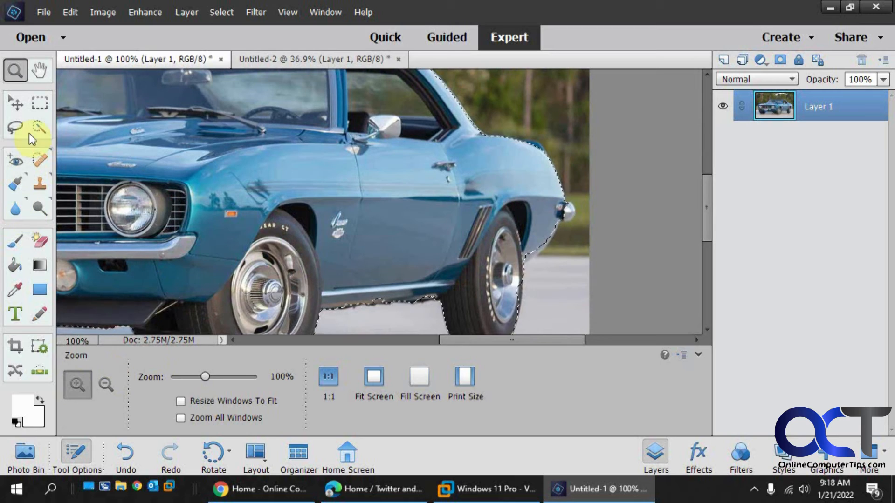
click(39, 125)
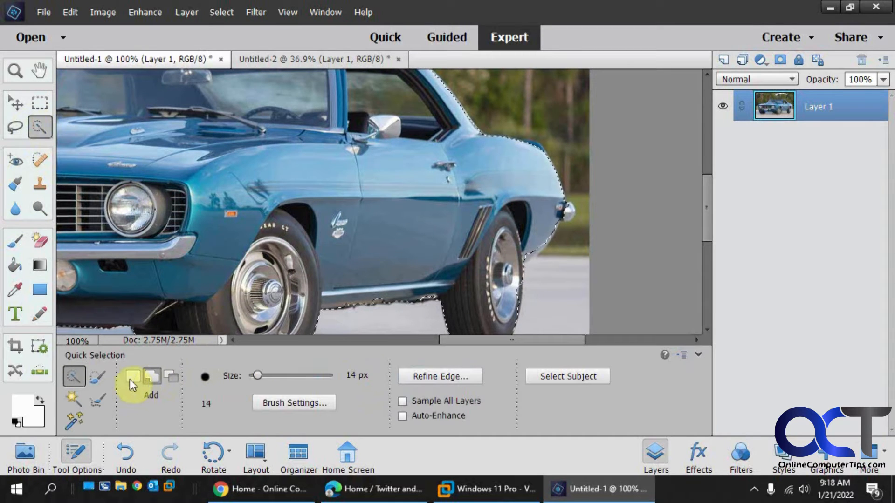
click(561, 216)
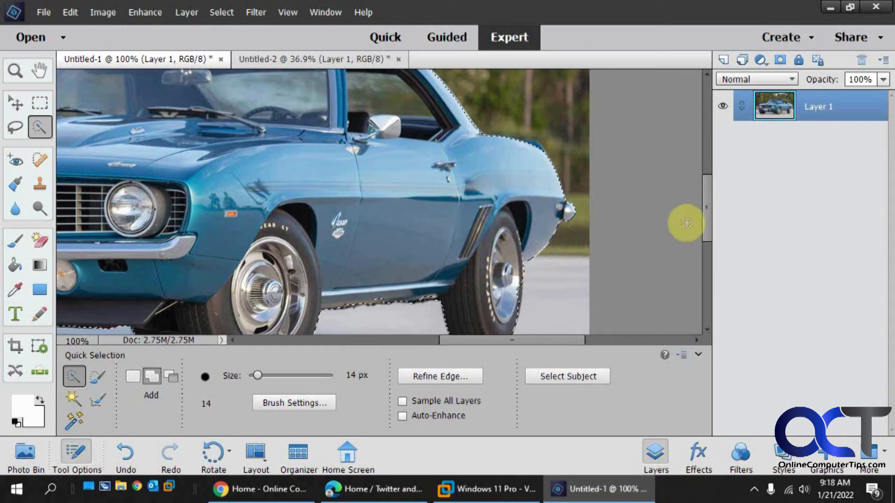
- Add the missed outer edge of the front fender, just above the bumper end, to the selection
drag(706, 220, 707, 246)
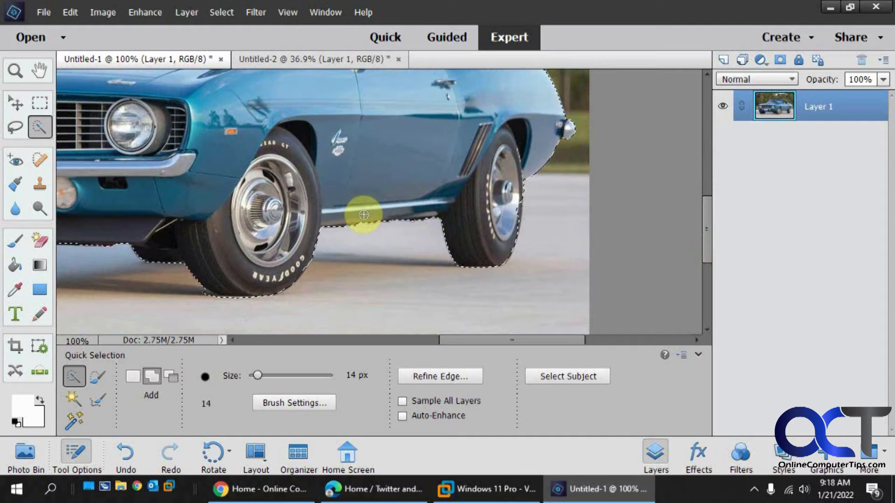
drag(472, 337, 398, 326)
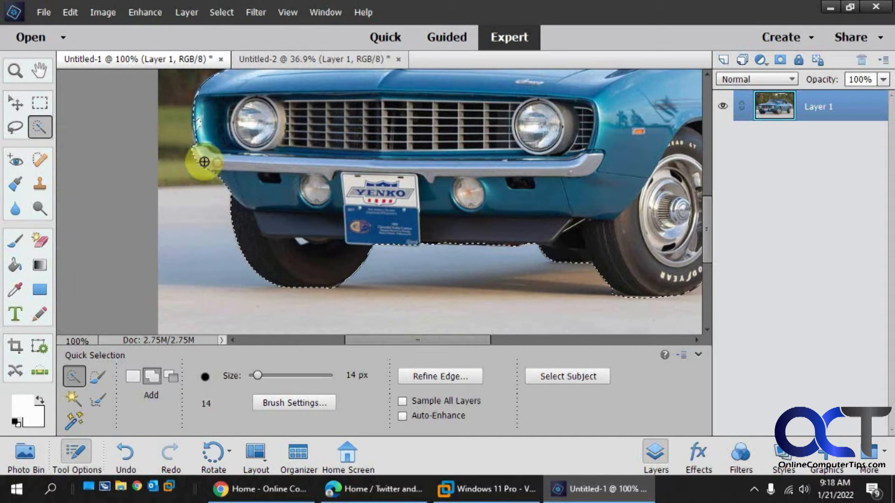
click(199, 128)
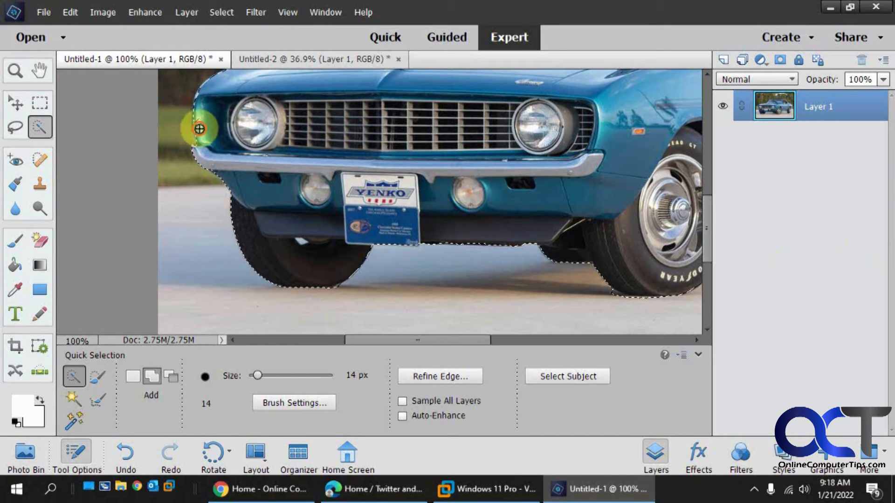
- Set the Quick Selection brush size to 1 px and add the thin antenna above the hood to the selection
drag(707, 227, 712, 189)
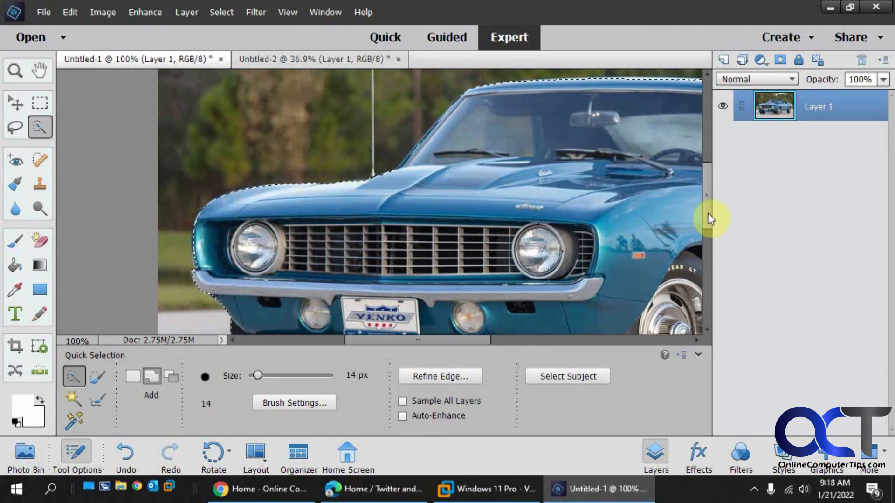
drag(709, 219, 716, 190)
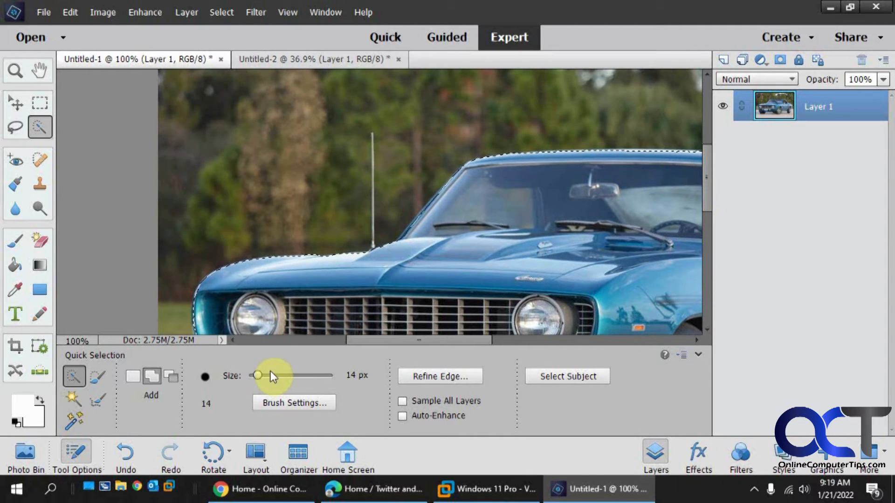
drag(258, 374, 249, 375)
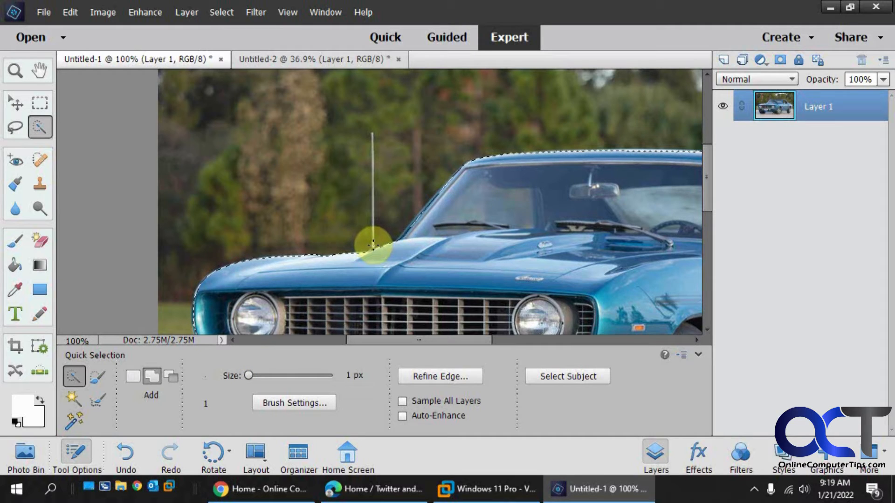
drag(371, 232, 373, 140)
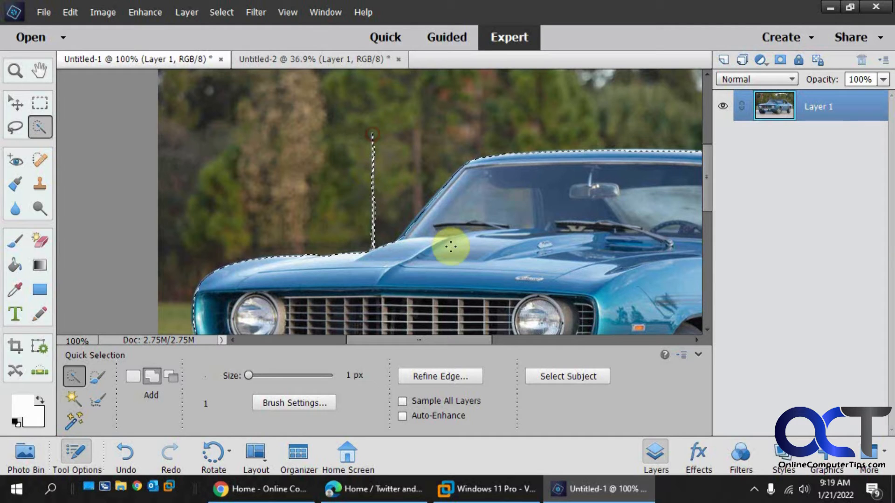
- Set the Quick Selection brush size to 9 px and add the missed edges at the rear roof base and rear fender
drag(249, 375, 252, 375)
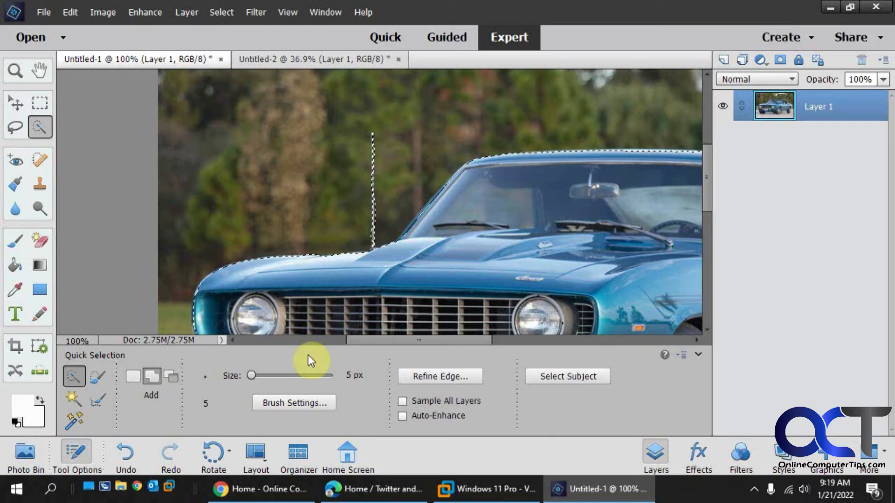
click(251, 375)
drag(253, 373, 255, 374)
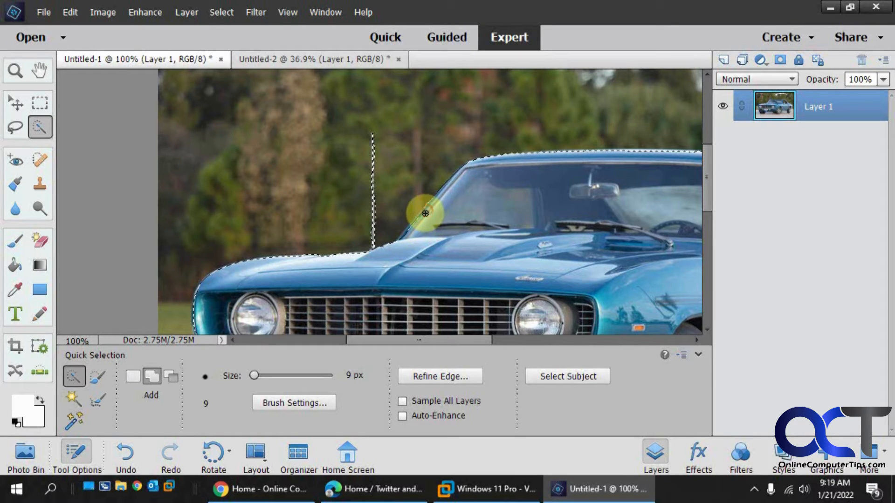
drag(483, 341, 513, 294)
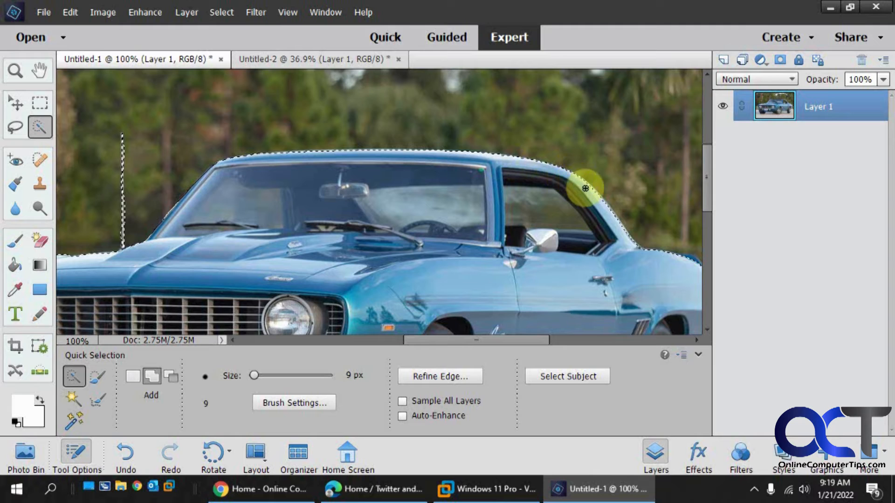
click(633, 252)
drag(531, 341, 565, 340)
click(540, 258)
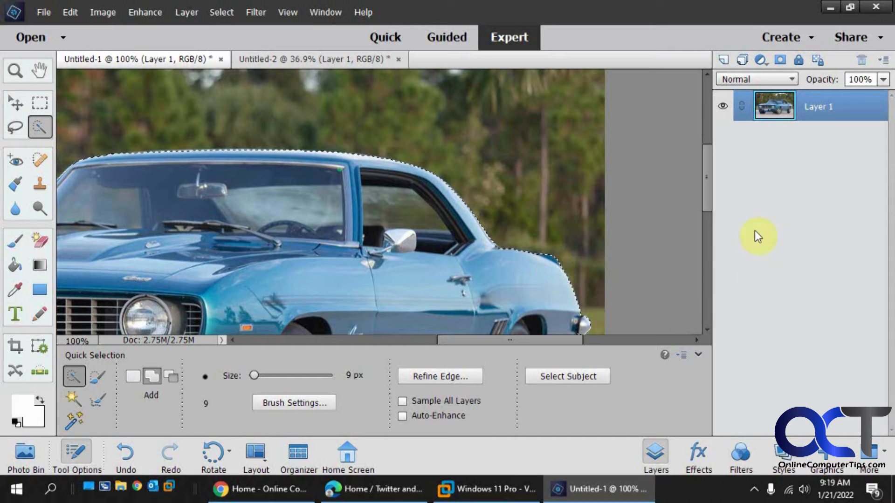
- Check the selection outline along the wheels and underside, set Quick Selection to Subtract mode, and view the whole photo
drag(709, 197, 713, 251)
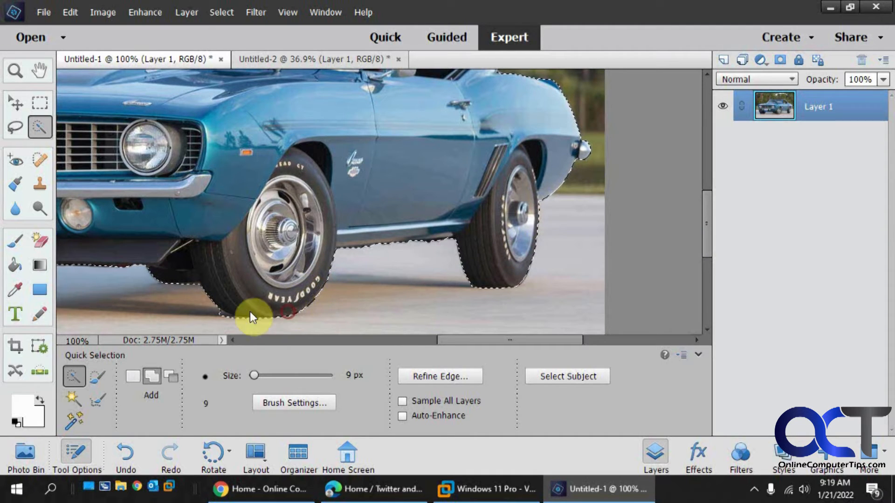
drag(452, 340, 413, 342)
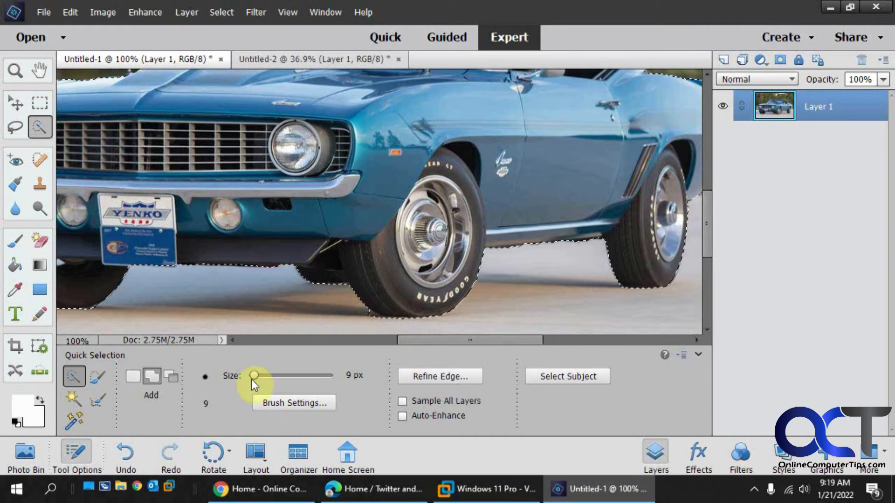
click(171, 376)
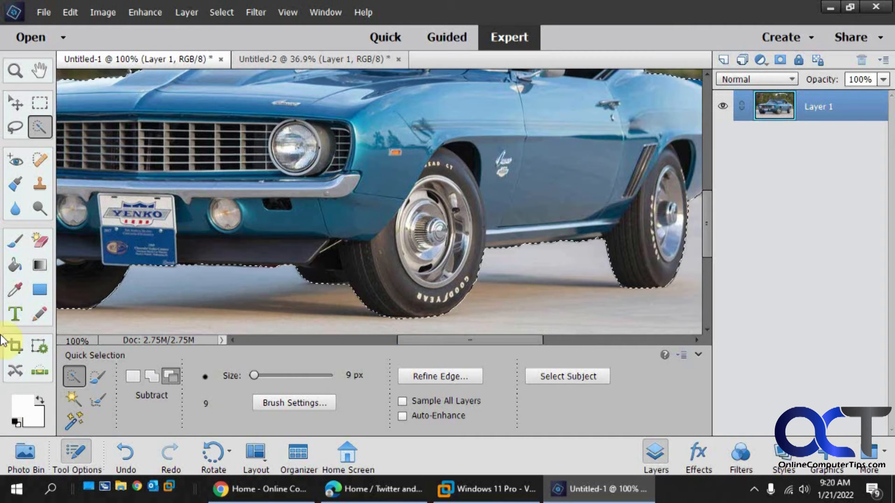
click(16, 71)
right_click(257, 165)
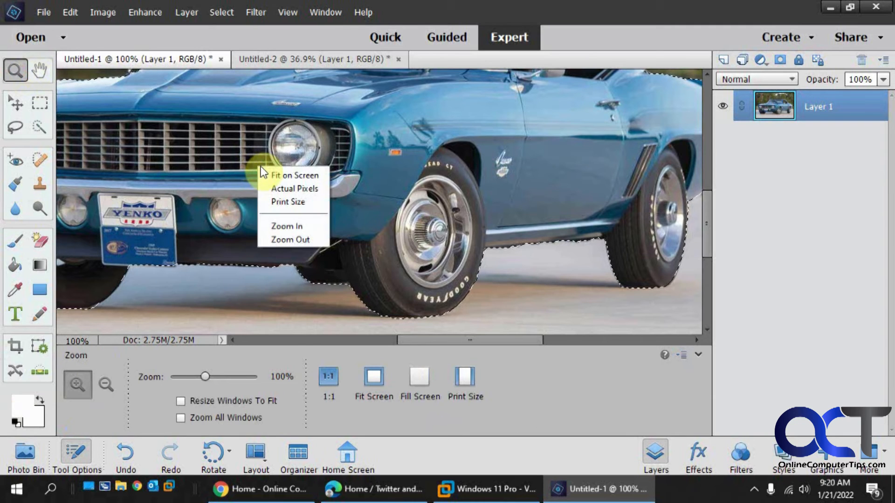
click(270, 173)
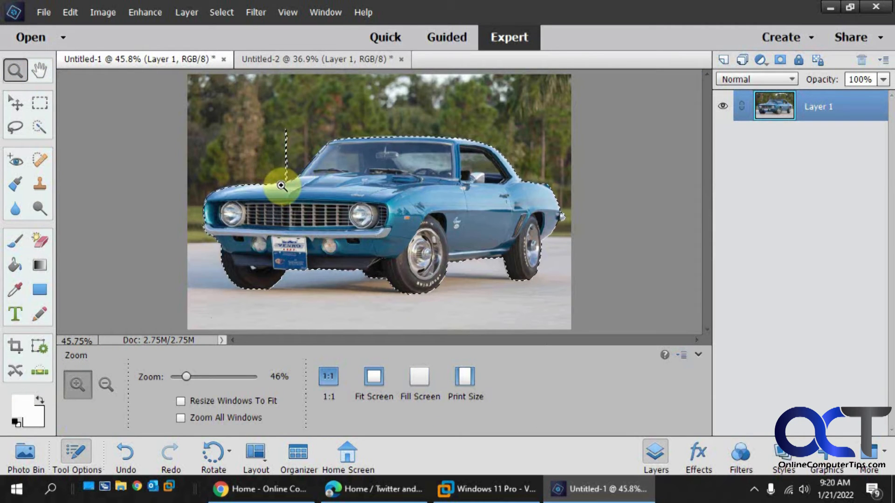
- Copy the selected car and paste it into a new clipboard-sized document, 1134 × 519 pixels, with a transparent background
click(78, 12)
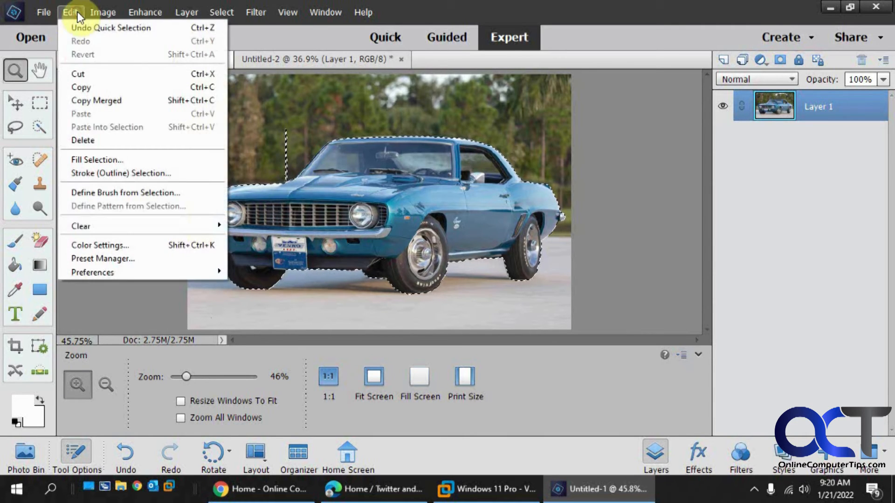
click(107, 96)
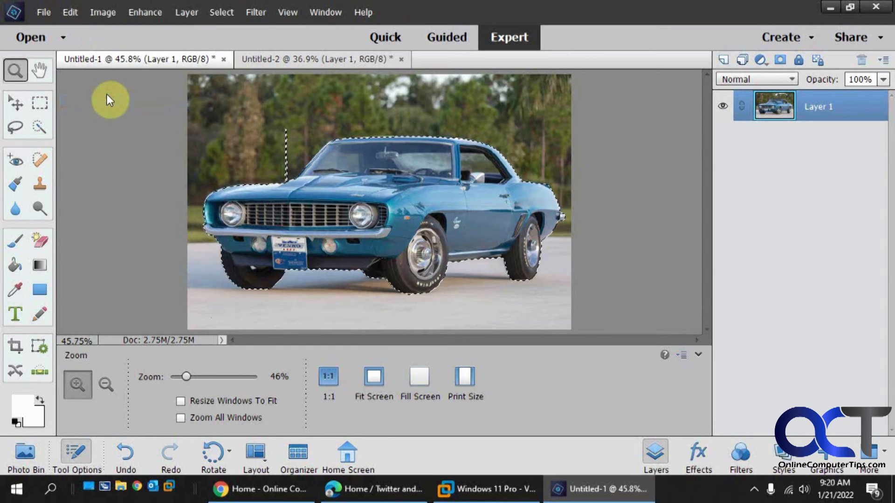
click(46, 13)
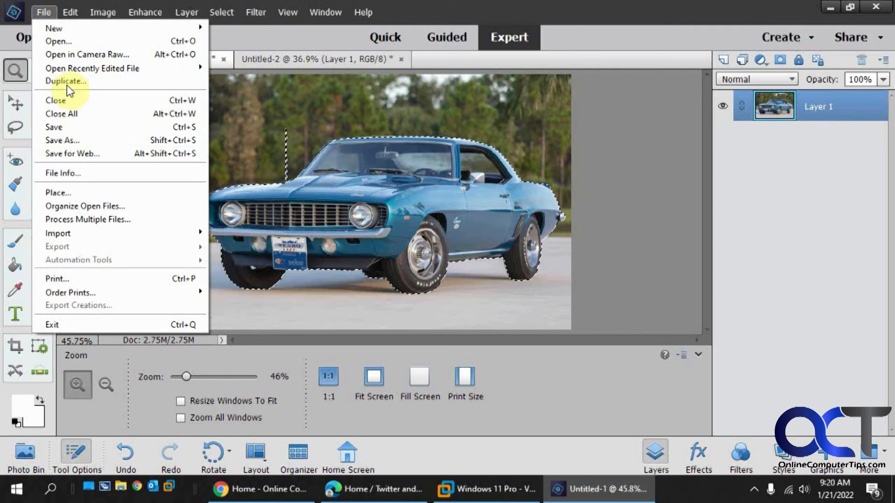
mouse_move(68, 28)
click(234, 30)
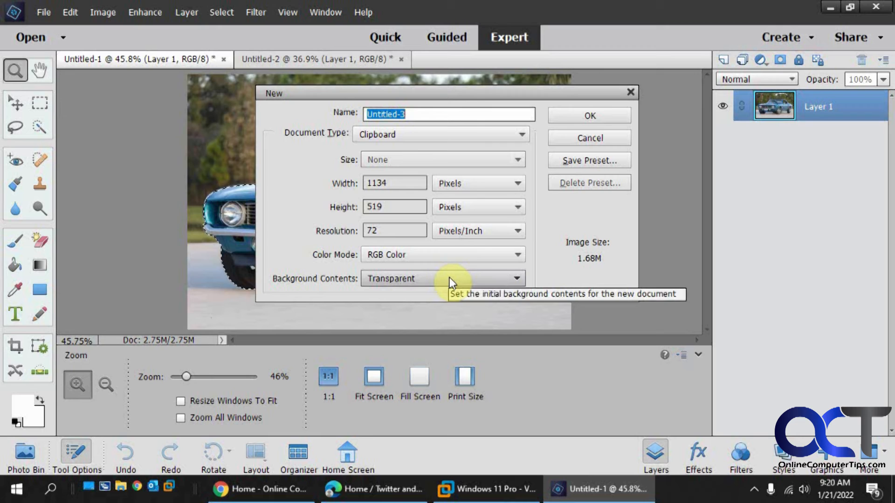
click(578, 118)
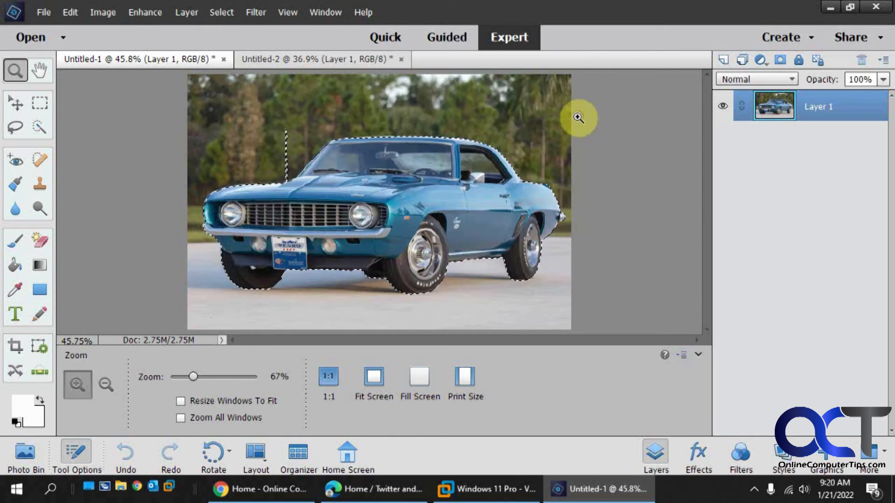
click(74, 14)
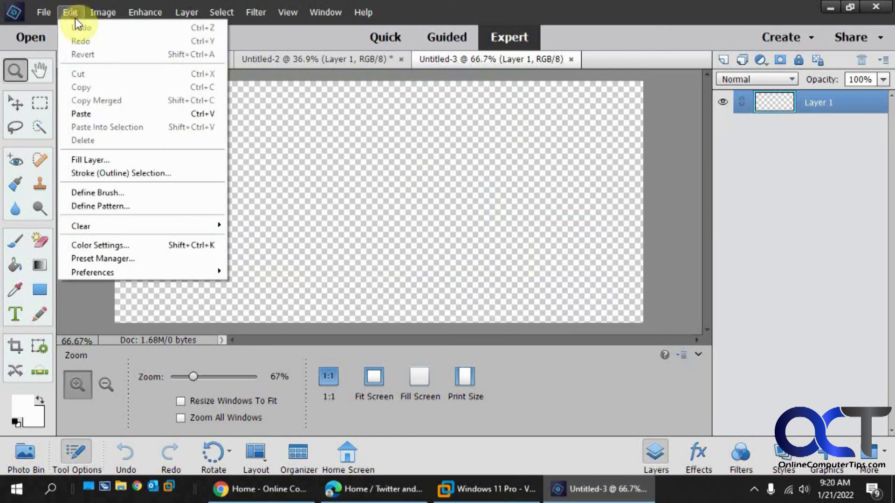
click(96, 113)
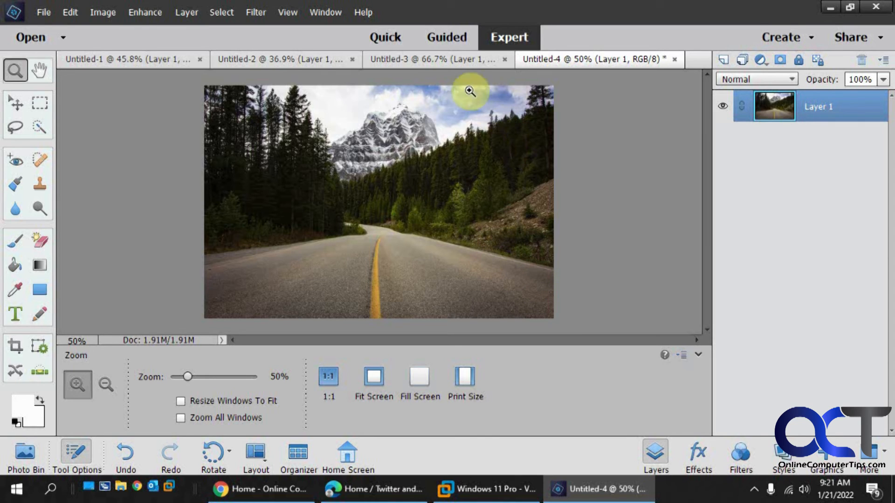
- Copy the selected car from the Untitled-1 photo and paste it onto the mountain road image in Untitled-4
click(309, 57)
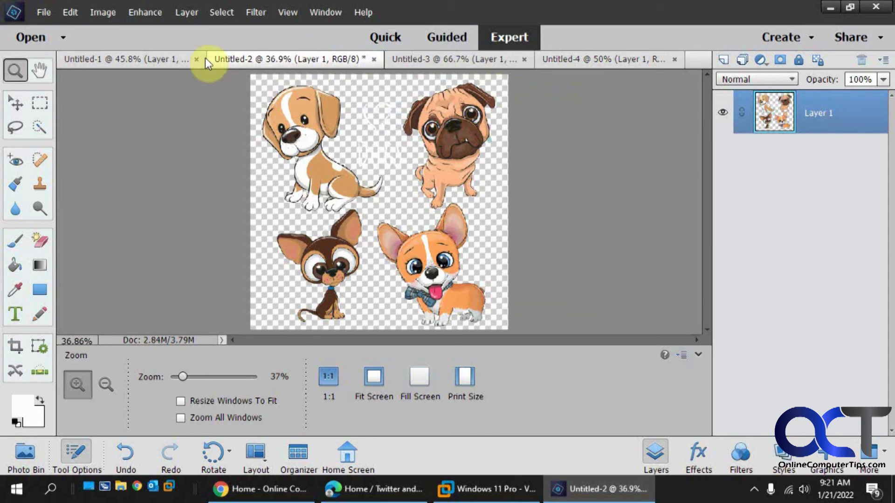
click(158, 57)
click(71, 12)
click(90, 100)
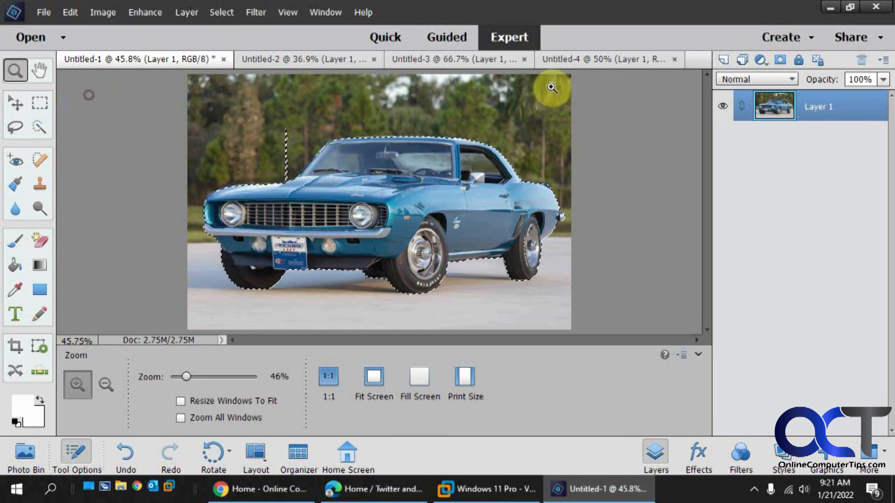
click(587, 65)
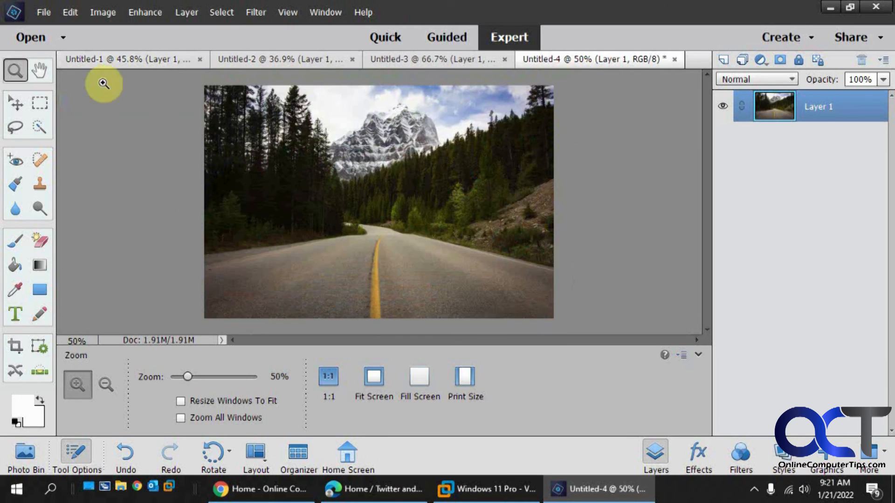
click(72, 12)
click(95, 109)
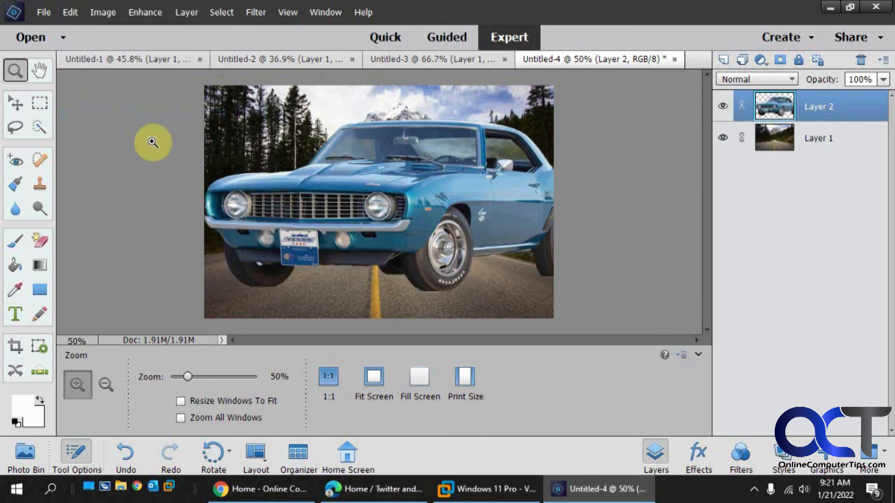
- Scale the pasted car proportionally to 54.89% and position it on the road over the yellow centre line, with the transform applied
click(16, 103)
drag(204, 112, 382, 194)
drag(441, 252, 402, 251)
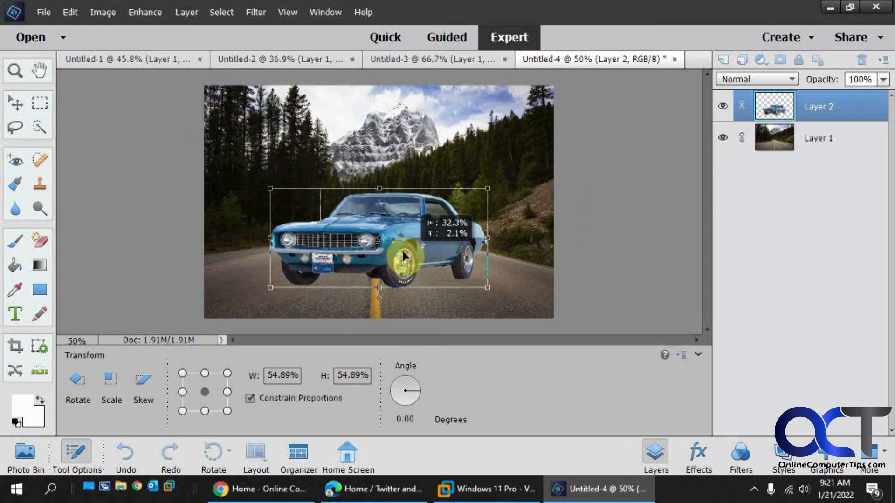
click(435, 296)
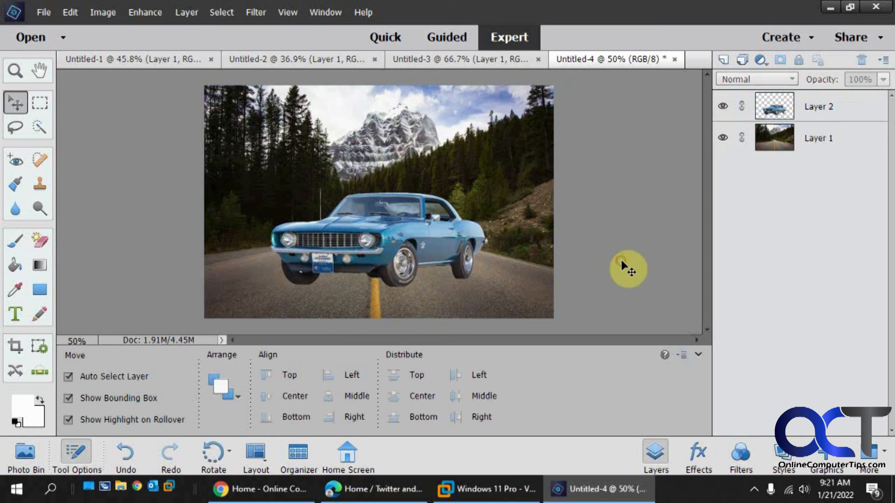
drag(413, 253, 410, 262)
click(606, 236)
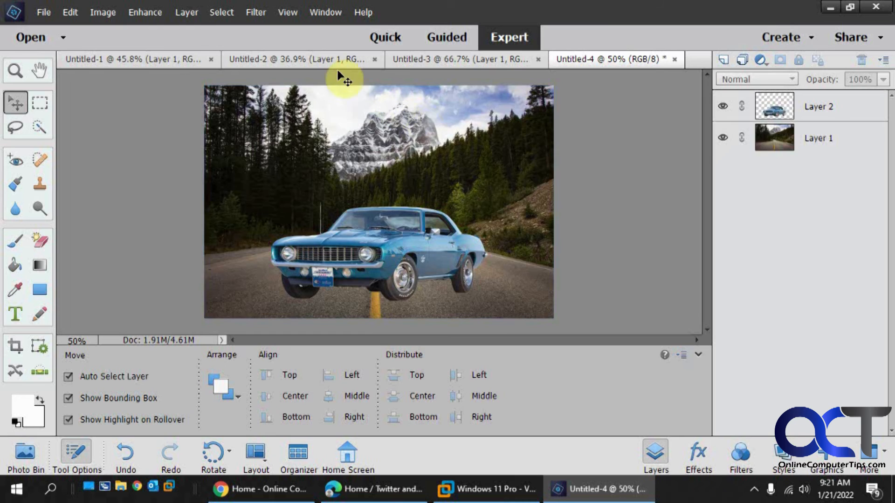
- Review the cut-out dogs in Untitled-2 and the Magic Wand and Auto Selection options on the Untitled-1 car photo
click(327, 57)
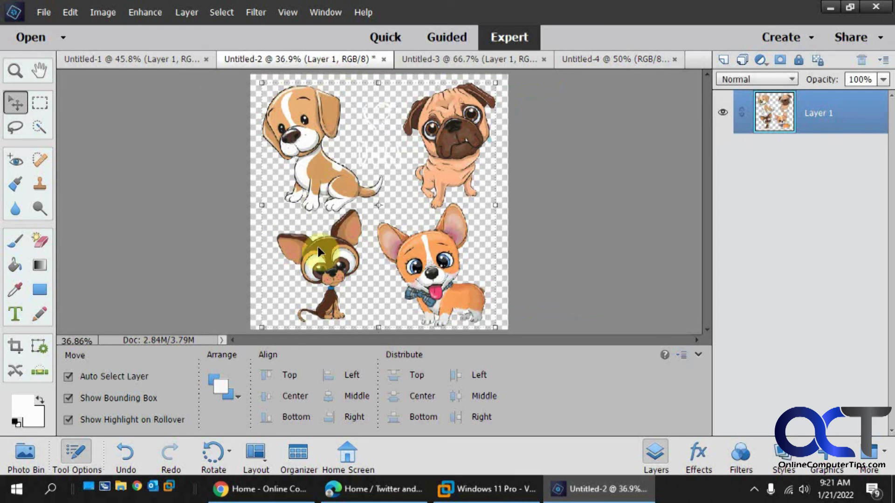
click(150, 56)
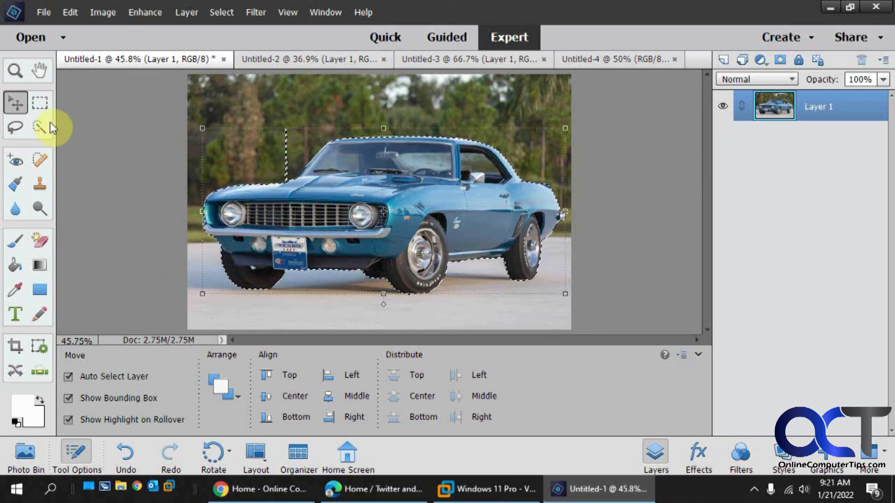
click(40, 127)
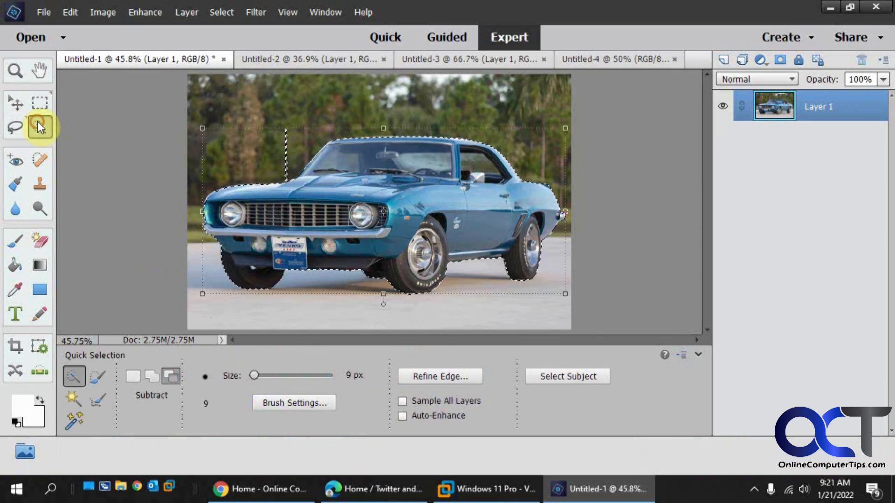
click(77, 418)
click(74, 399)
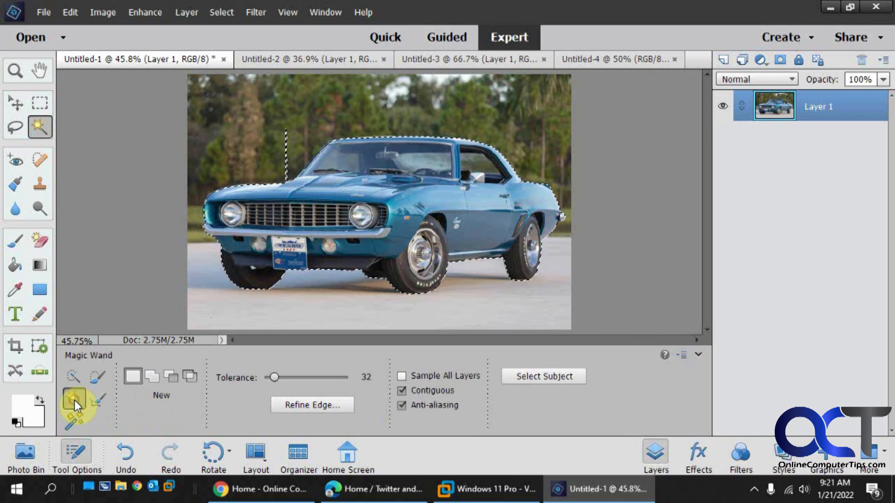
click(74, 418)
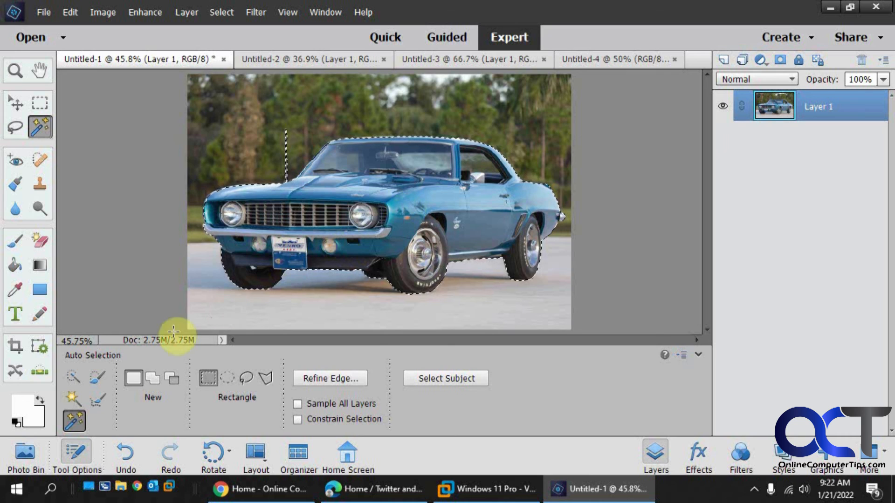
- Set the Quick Selection tool to Add mode and look over the copy and paste commands without applying any
click(74, 376)
click(152, 377)
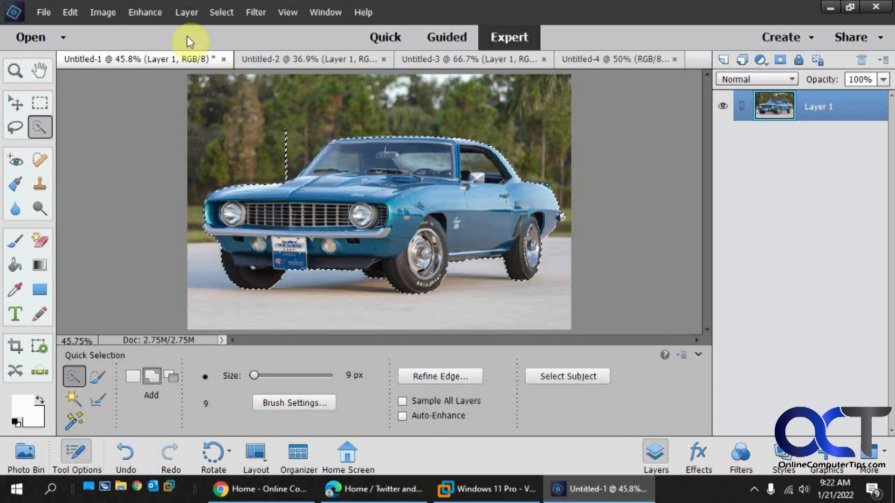
click(70, 12)
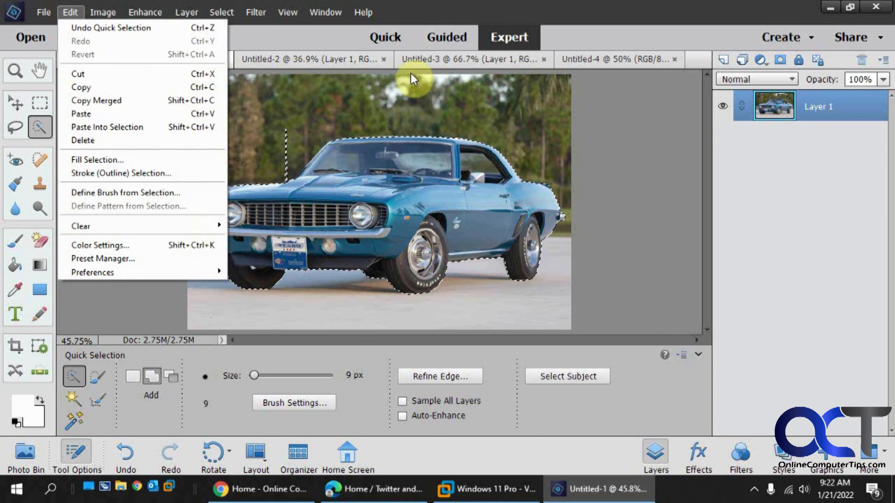
click(612, 151)
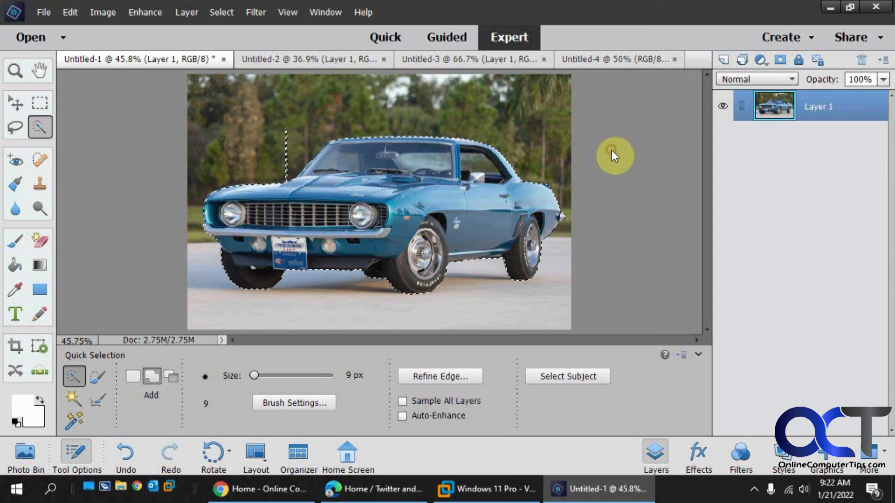